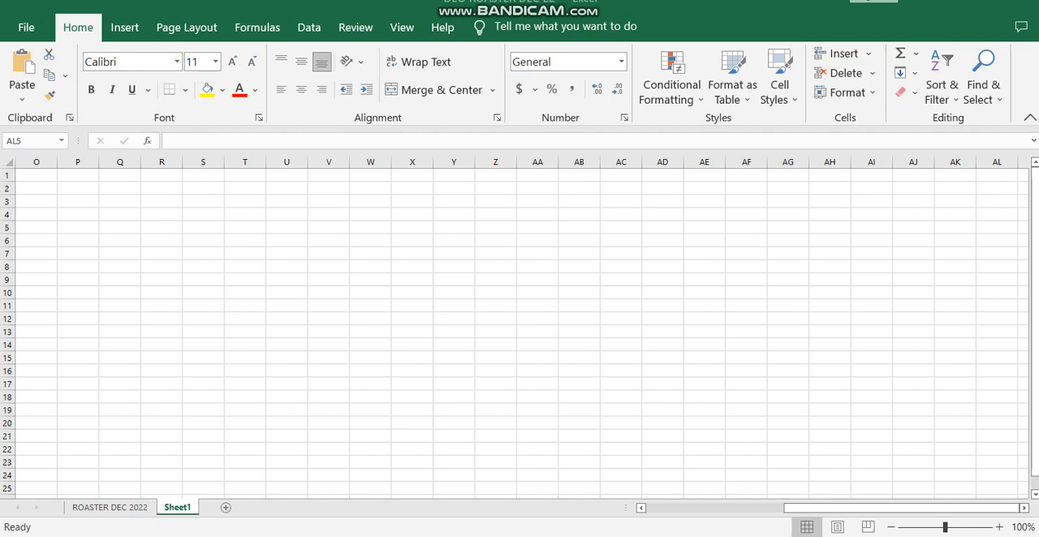
# Step: Enter the column headers NAME in T6 and ID in U6
pyautogui.click(245, 240)
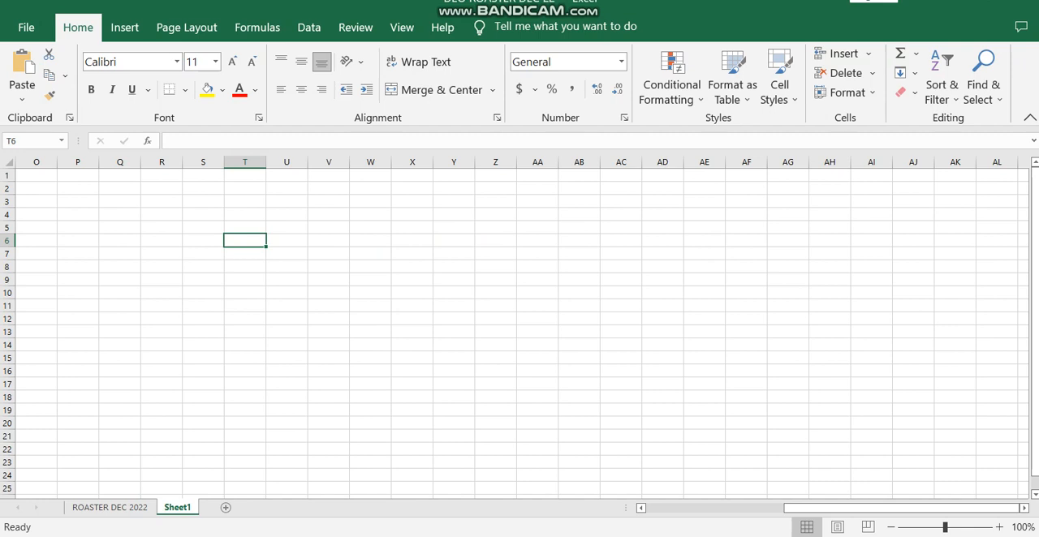
pyautogui.write('NA')
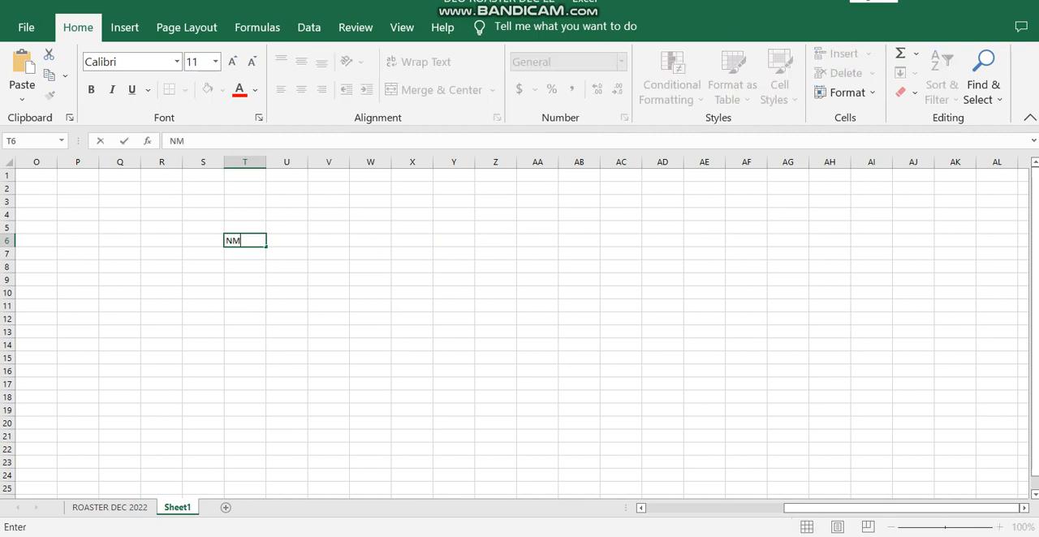
pyautogui.press('BackSpace')
pyautogui.write('AME')
pyautogui.press('Tab')
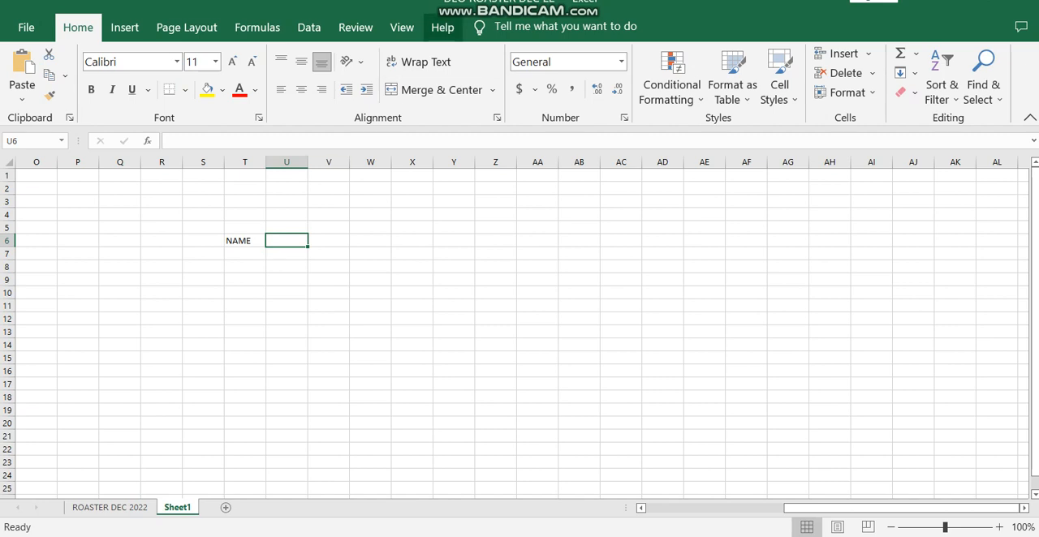
pyautogui.write('ID')
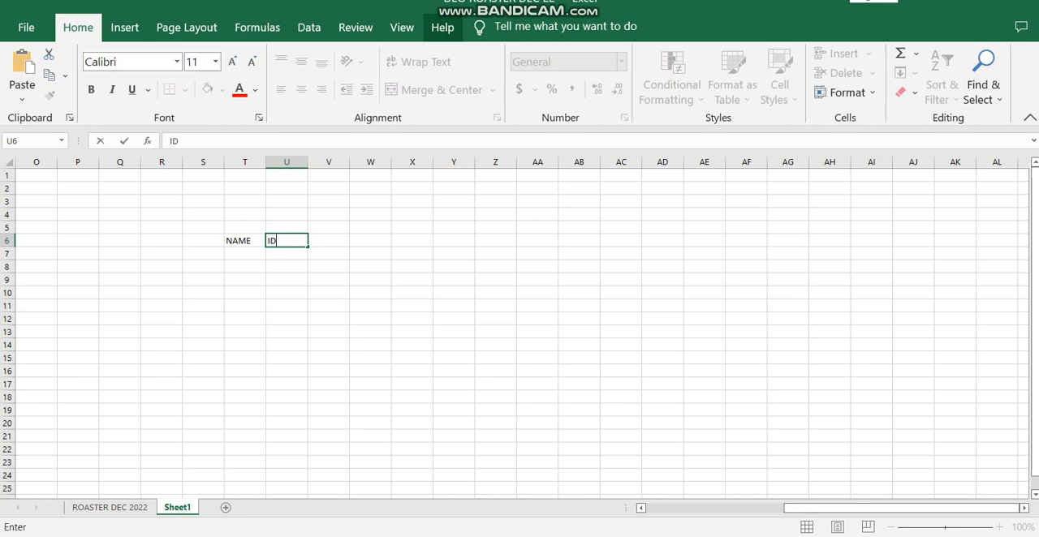
pyautogui.press('Tab')
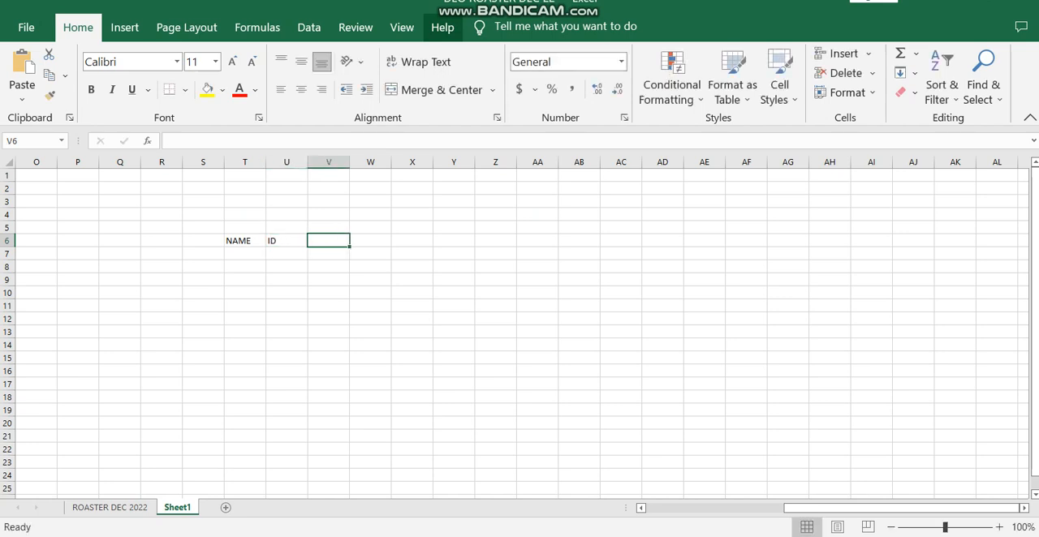
# Step: Enter D JOINING as the third column header in V6
pyautogui.write('D')
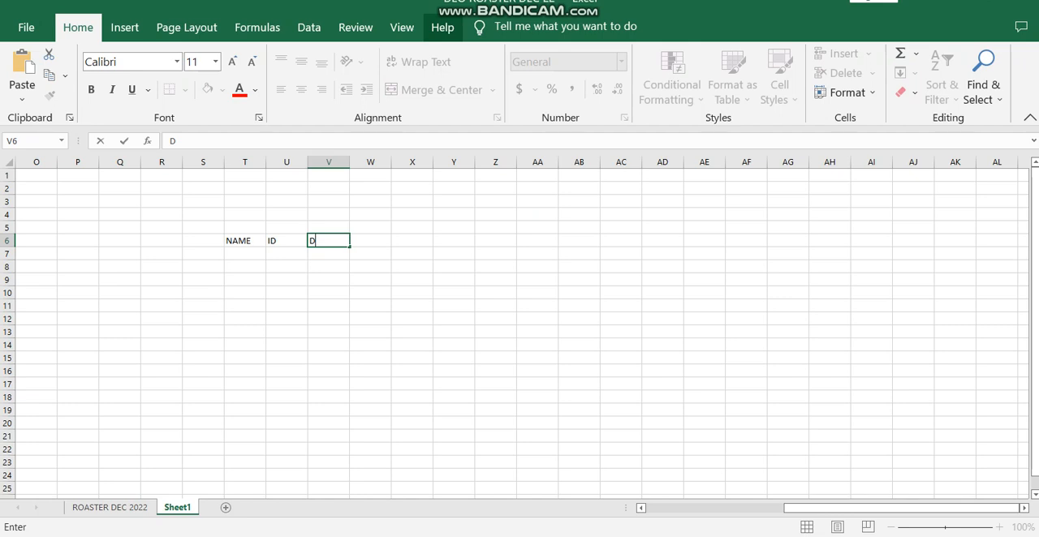
pyautogui.write('JOI')
pyautogui.press('F2')
pyautogui.press('Left')
pyautogui.press('End')
pyautogui.write('NING')
pyautogui.press('Return')
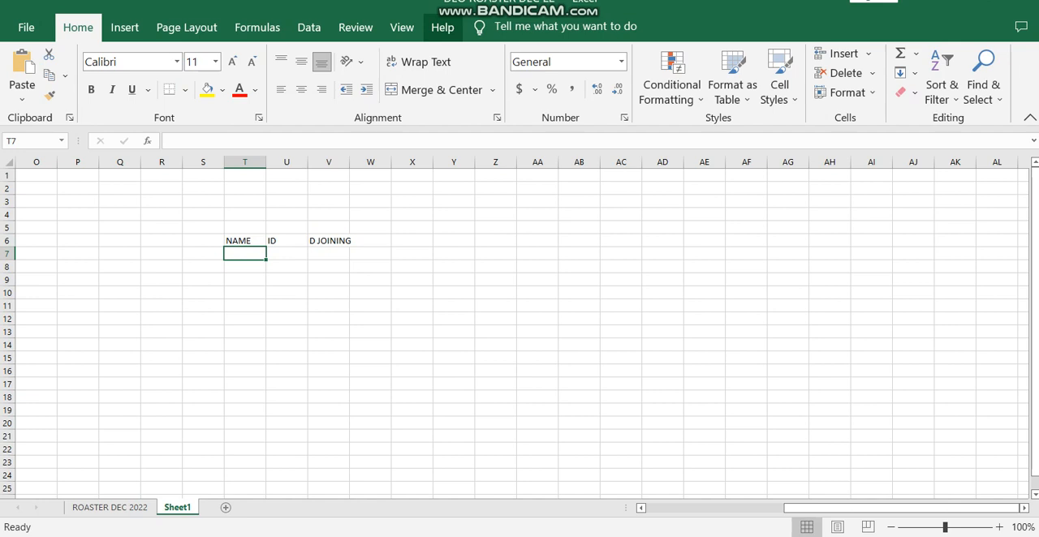
# Step: Fill T7 to T9 under NAME with X, Y and Z
pyautogui.write('X')
pyautogui.press('Return')
pyautogui.write('Y')
pyautogui.press('Return')
pyautogui.write('Z')
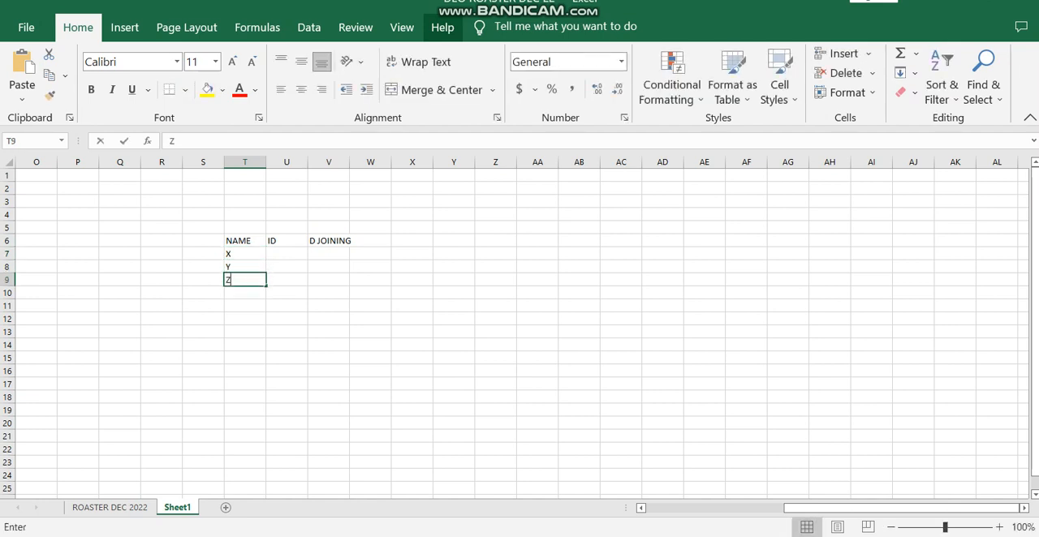
pyautogui.press('Return')
# Step: Fill U7 to U9 under ID with the values 1, 4 and 6
pyautogui.press('Right')
pyautogui.press('Up')
pyautogui.press('Up')
pyautogui.press('Up')
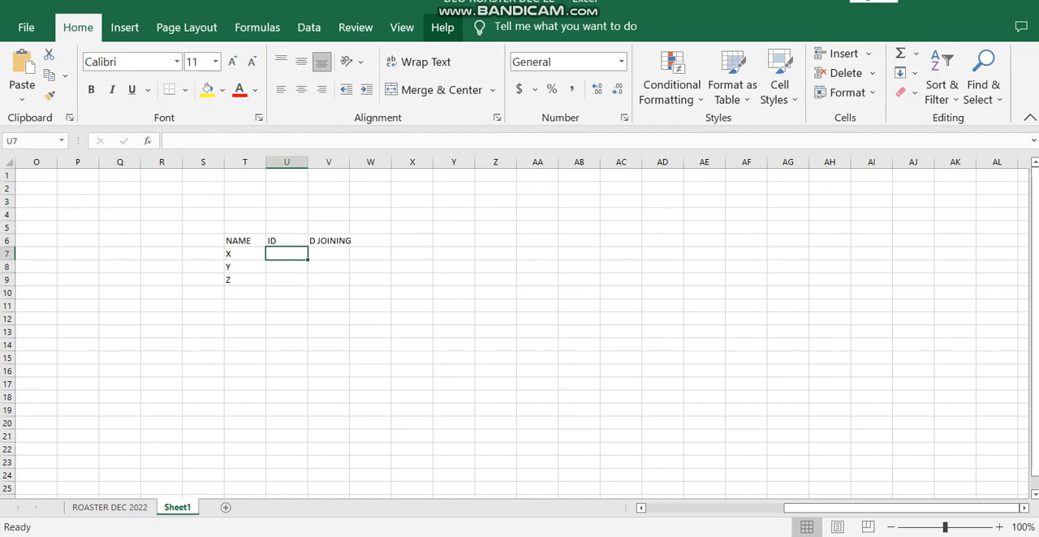
pyautogui.write('1')
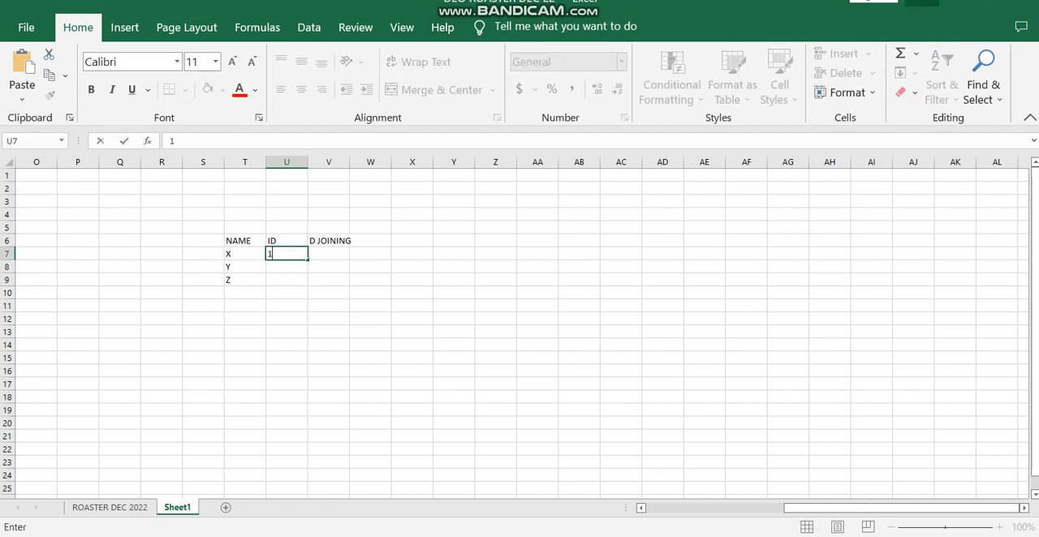
pyautogui.press('Return')
pyautogui.write('4')
pyautogui.press('Return')
pyautogui.write('6')
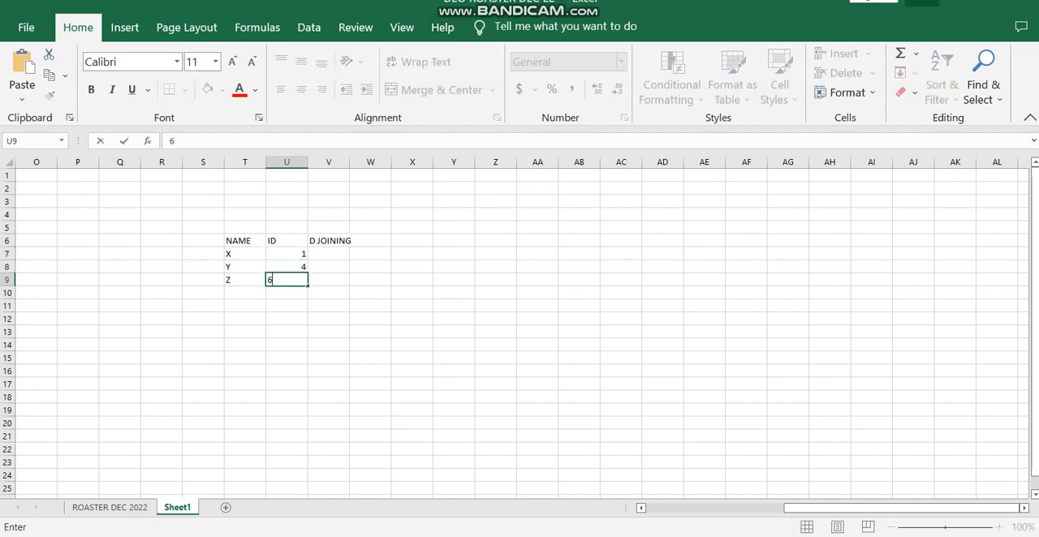
pyautogui.press('Return')
# Step: Enter the joining date 01-10-2022 for X in V7
pyautogui.press('Right')
pyautogui.press('Up')
pyautogui.press('Up')
pyautogui.press('Up')
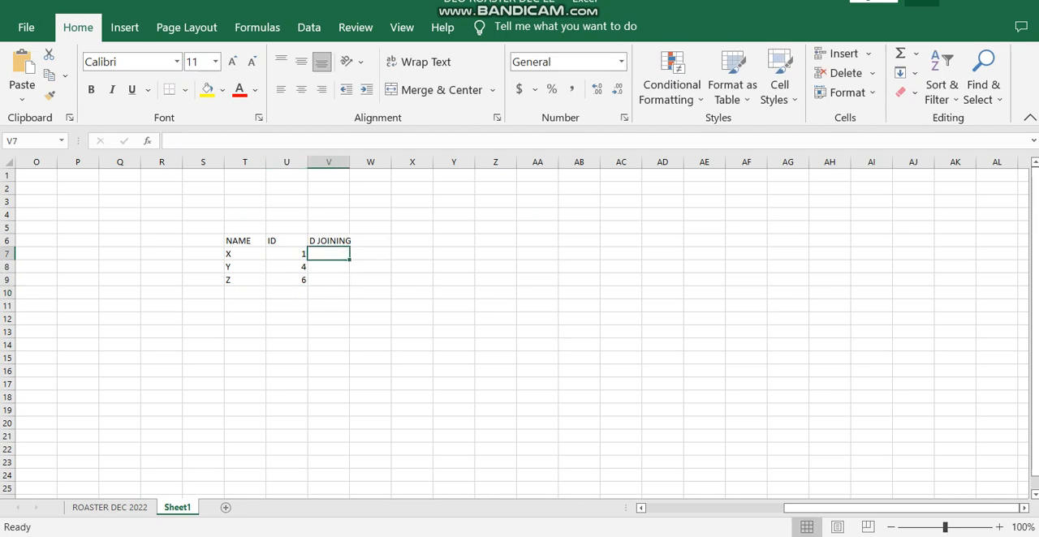
pyautogui.write('01')
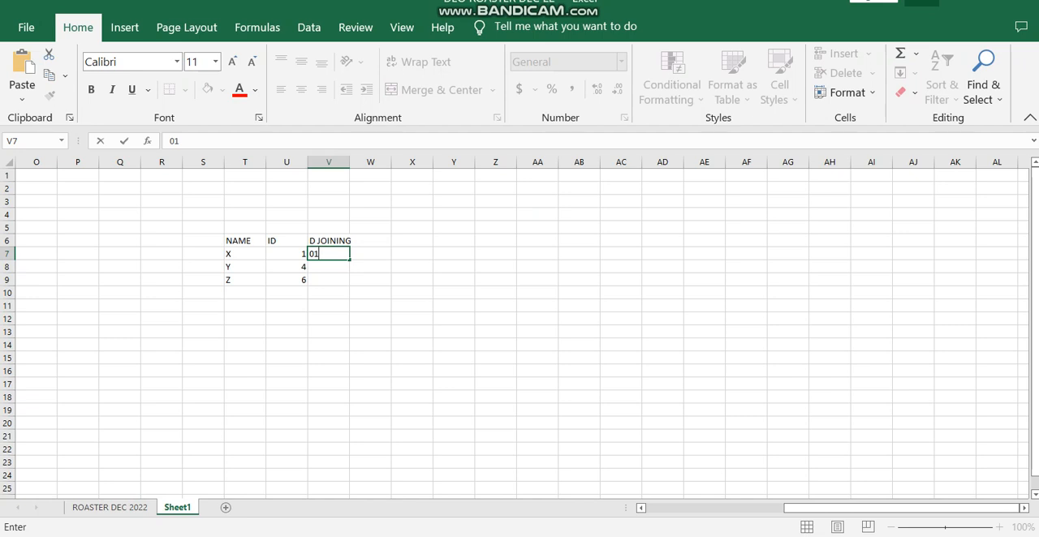
pyautogui.write('-10.')
pyautogui.press('BackSpace')
pyautogui.write('-2022')
pyautogui.press('Return')
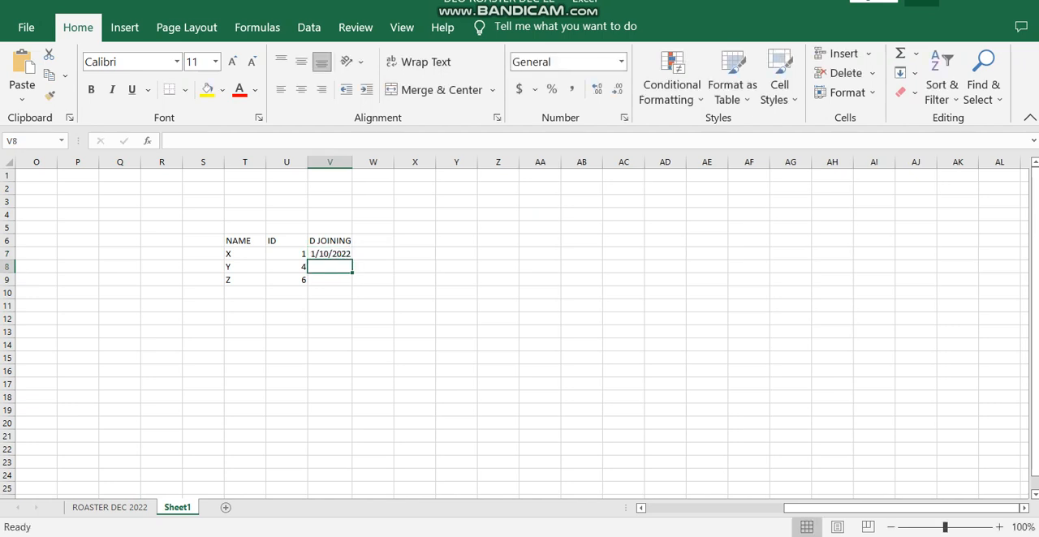
# Step: Enter the joining date 01-09-2022 for Y in V8
pyautogui.press('Return')
pyautogui.press('Up')
pyautogui.write('01')
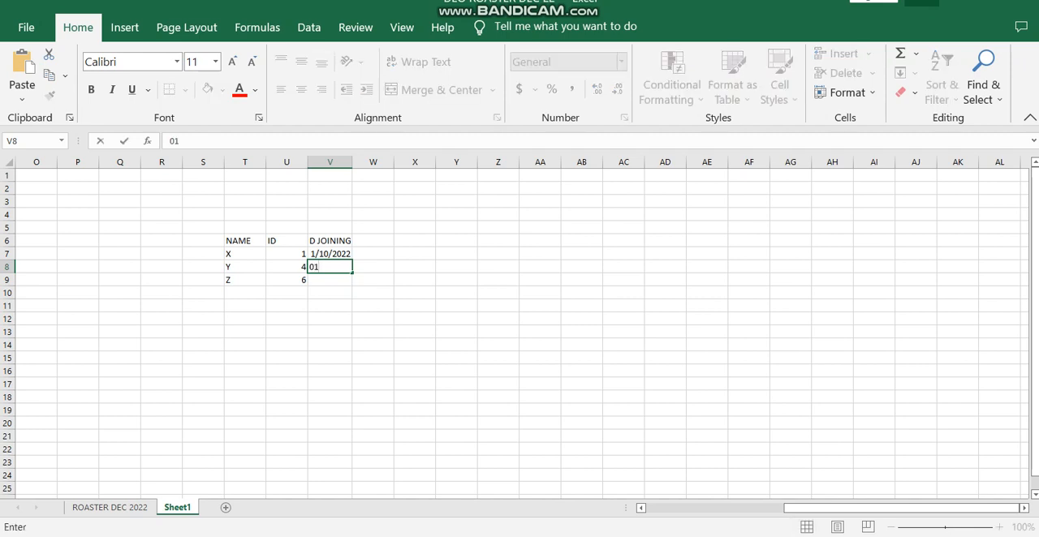
pyautogui.write('-09-2022')
pyautogui.press('Return')
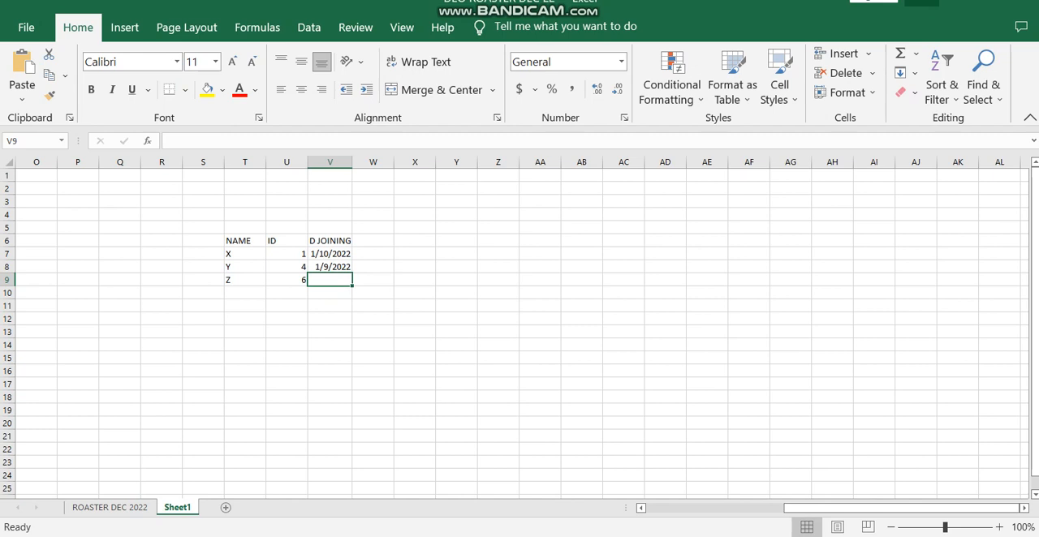
# Step: Enter the joining date 12/05/2022 for Z in V9, leaving V10 empty
pyautogui.write('12')
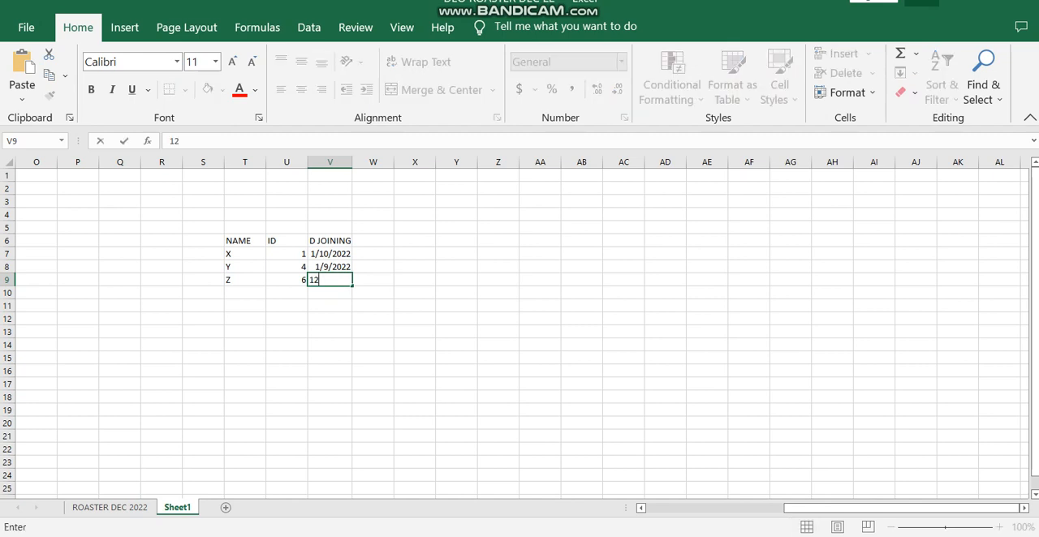
pyautogui.write('/5')
pyautogui.press('BackSpace')
pyautogui.write('05/2022')
pyautogui.press('Return')
pyautogui.write('.')
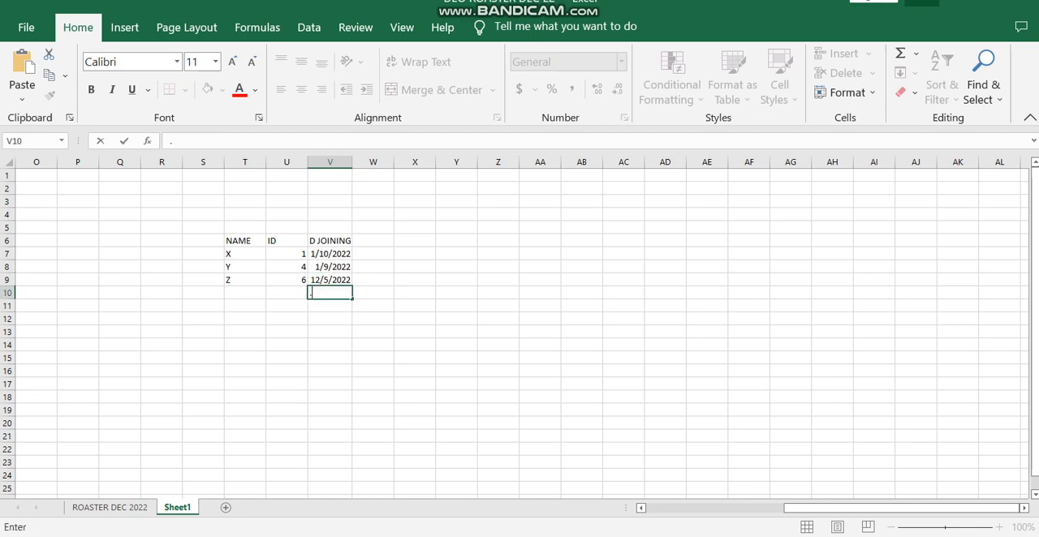
pyautogui.press('BackSpace')
pyautogui.press('Up')
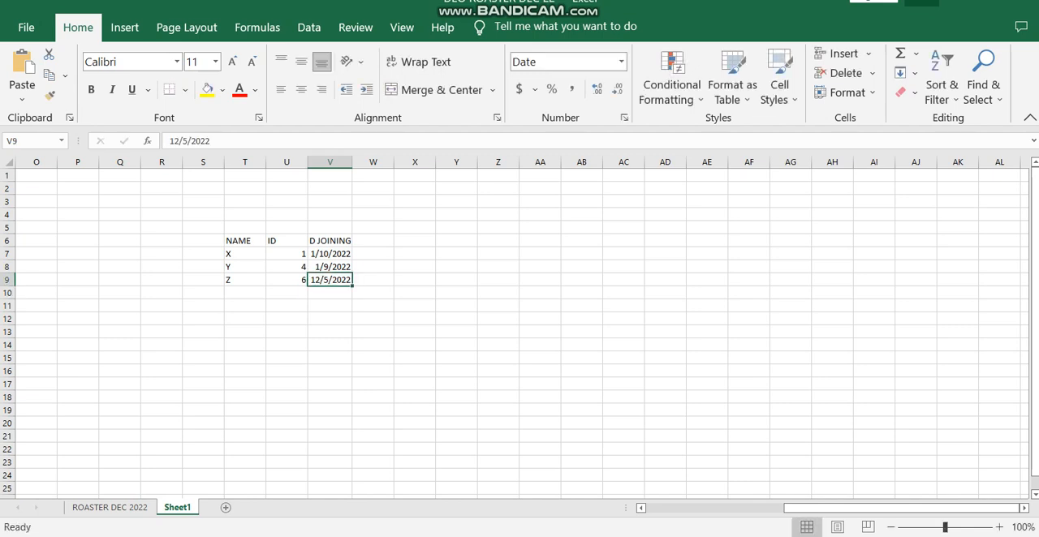
# Step: Apply all borders to the table T6:V9 and centre its contents horizontally
pyautogui.moveTo(244, 240); pyautogui.dragTo(351, 282)
pyautogui.click(185, 90)
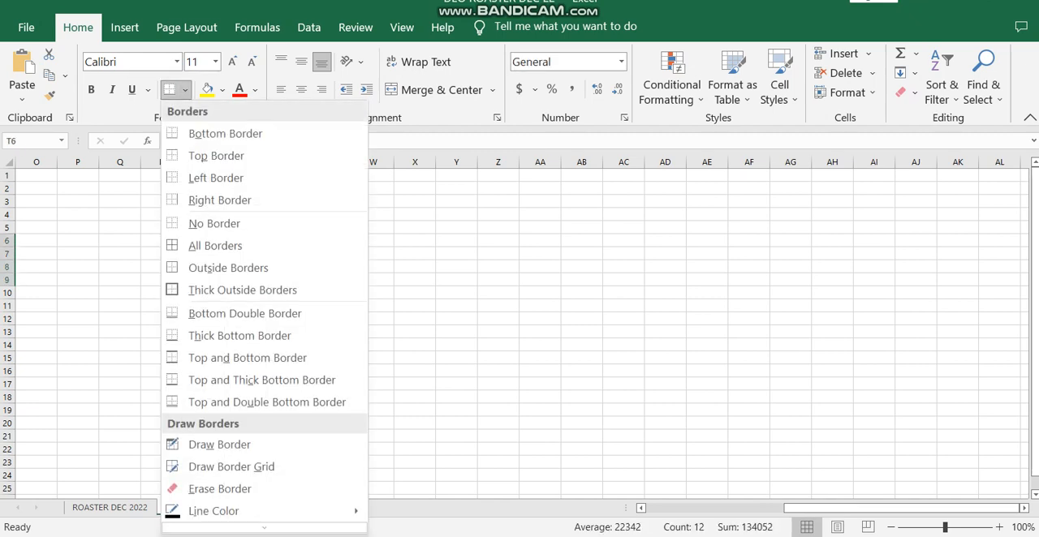
pyautogui.click(197, 243)
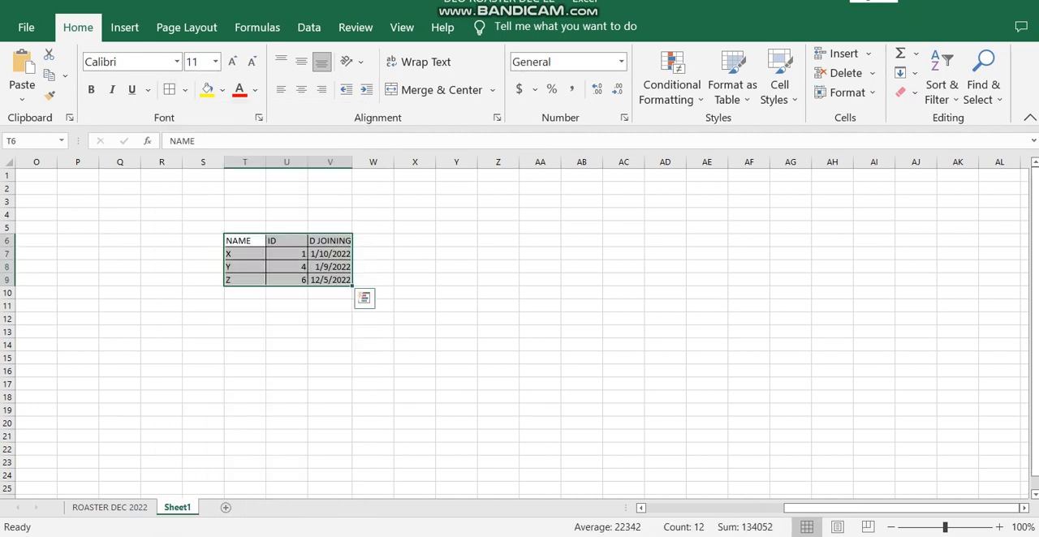
pyautogui.click(301, 90)
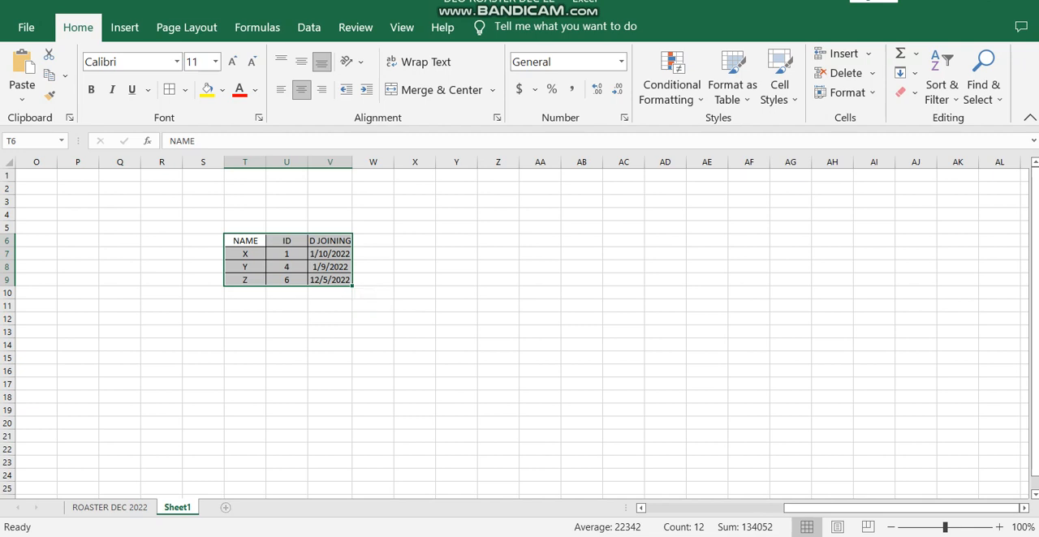
# Step: Copy the header row T6:V6 into a new sheet, starting at A1
pyautogui.moveTo(245, 241); pyautogui.dragTo(345, 241)
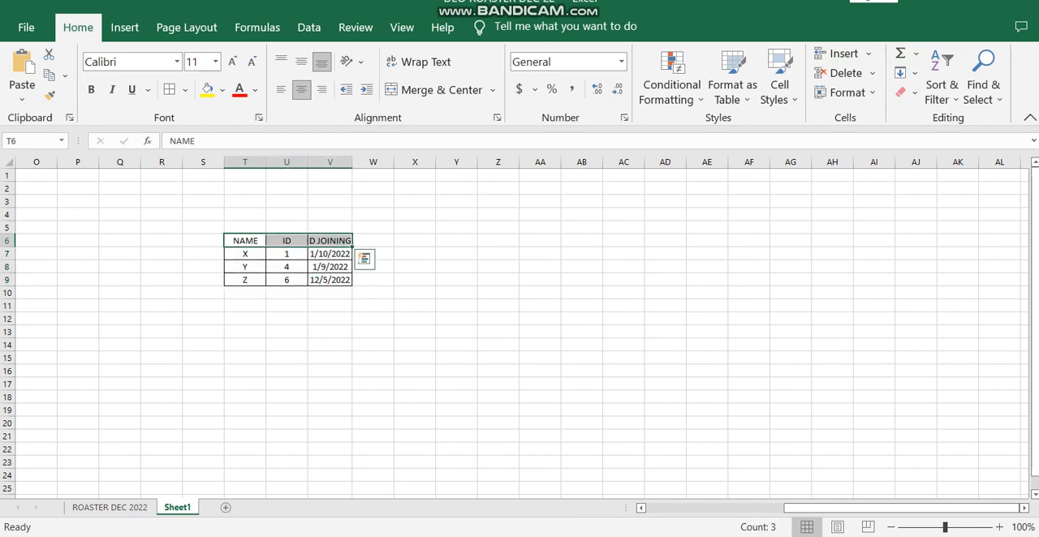
pyautogui.hotkey('ctrl', 'c')
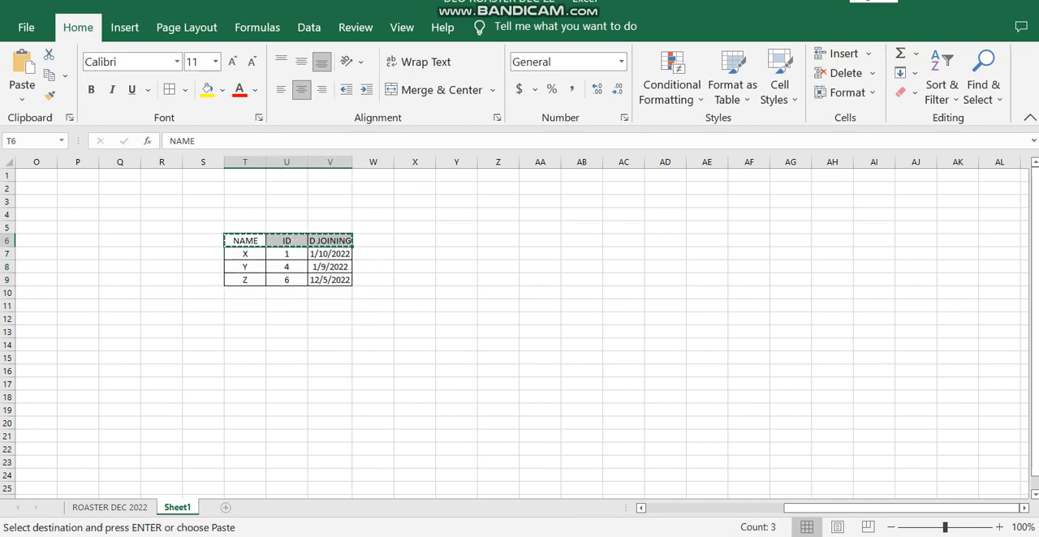
pyautogui.click(226, 507)
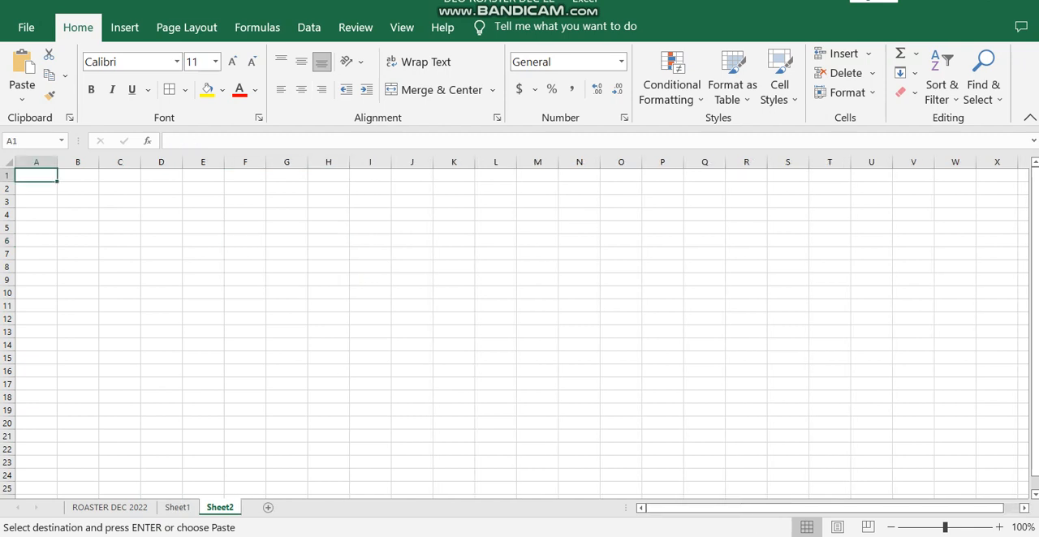
pyautogui.hotkey('ctrl', 'v')
pyautogui.click(36, 189)
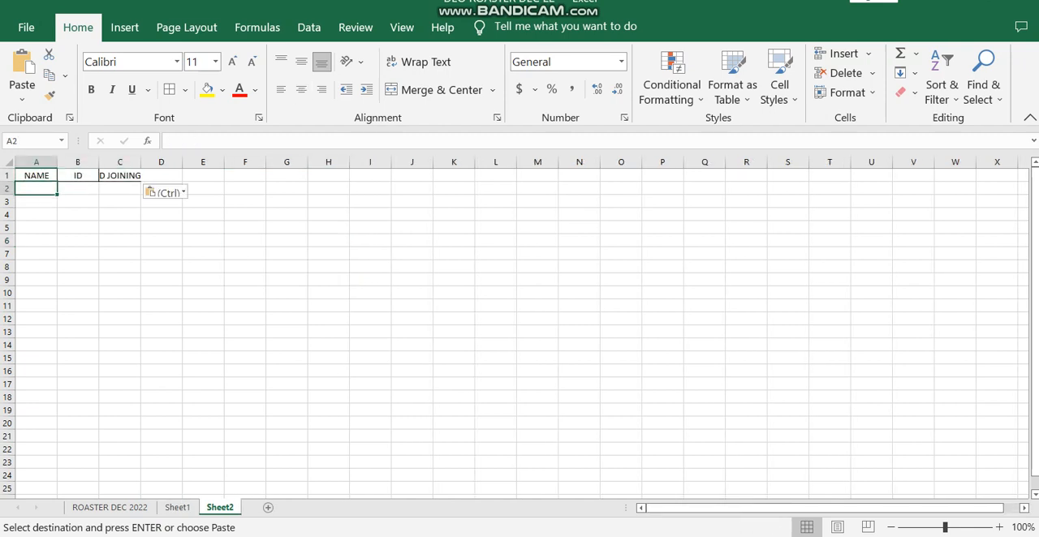
# Step: Fit column A to its header and widen columns B and C on the new sheet
pyautogui.doubleClick(57, 162)
pyautogui.doubleClick(87, 162)
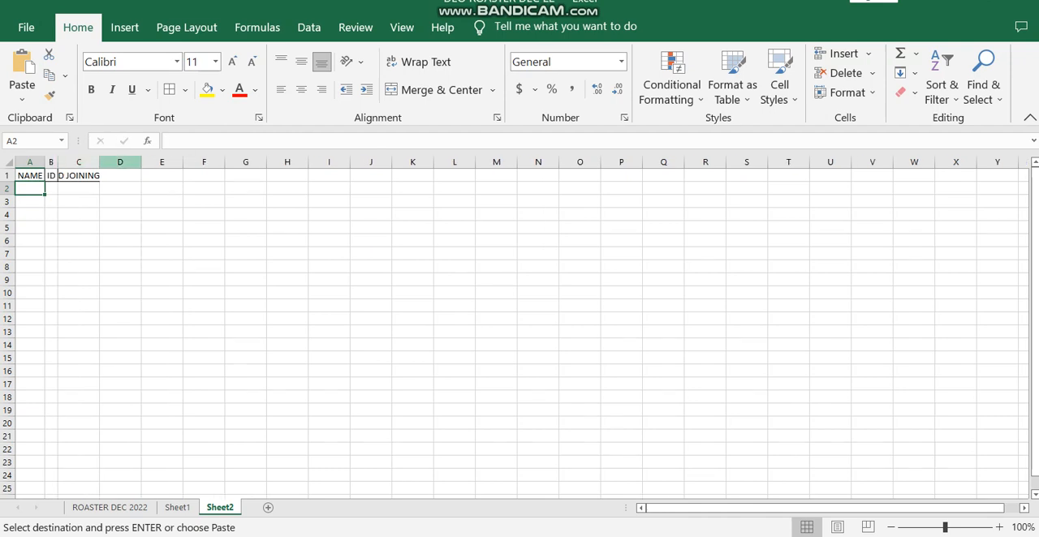
pyautogui.moveTo(58, 162); pyautogui.dragTo(185, 162)
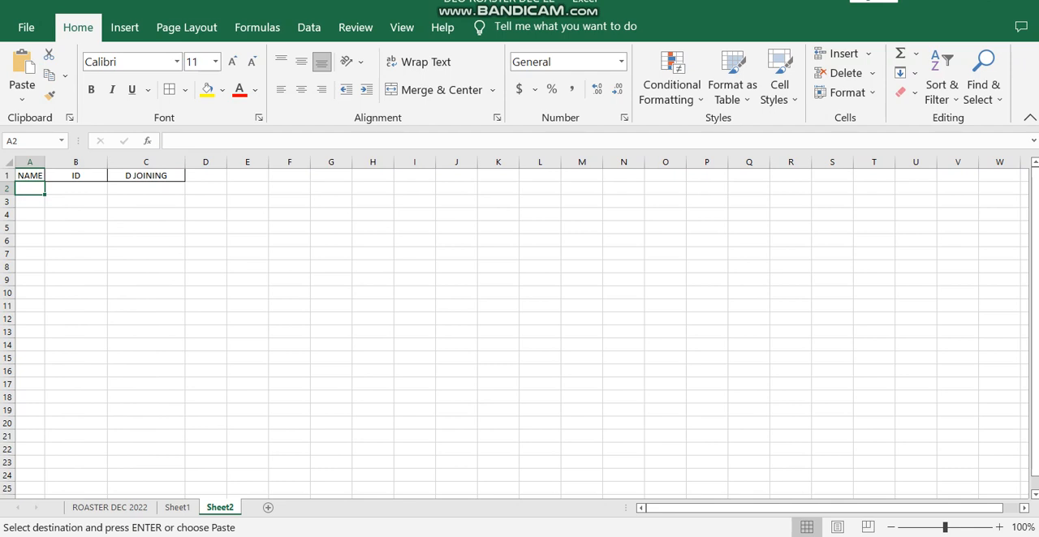
# Step: Start a VLOOKUP formula in B2 with A2 as the lookup value and Sheet1 columns T:V as the table array
pyautogui.click(76, 188)
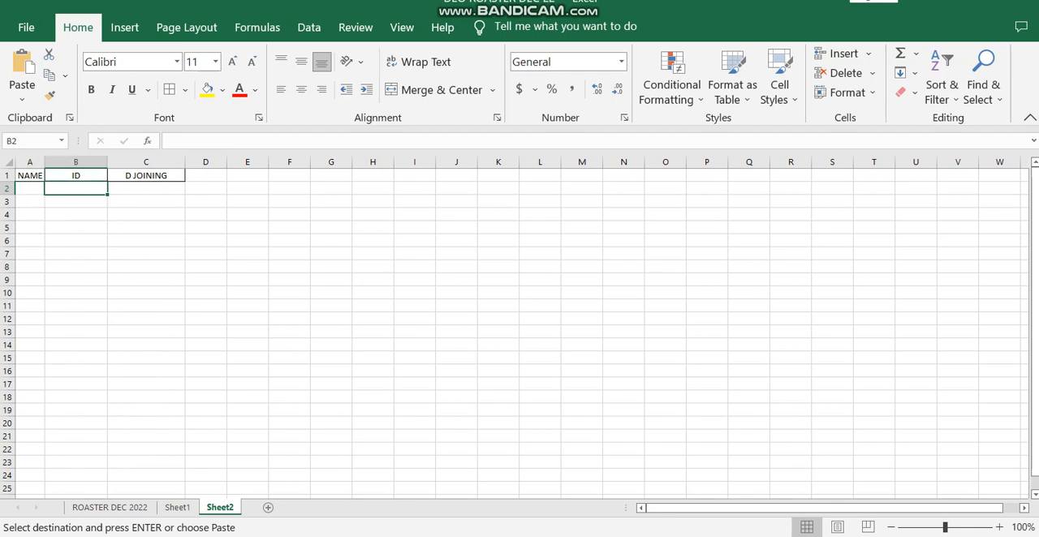
pyautogui.write('=V')
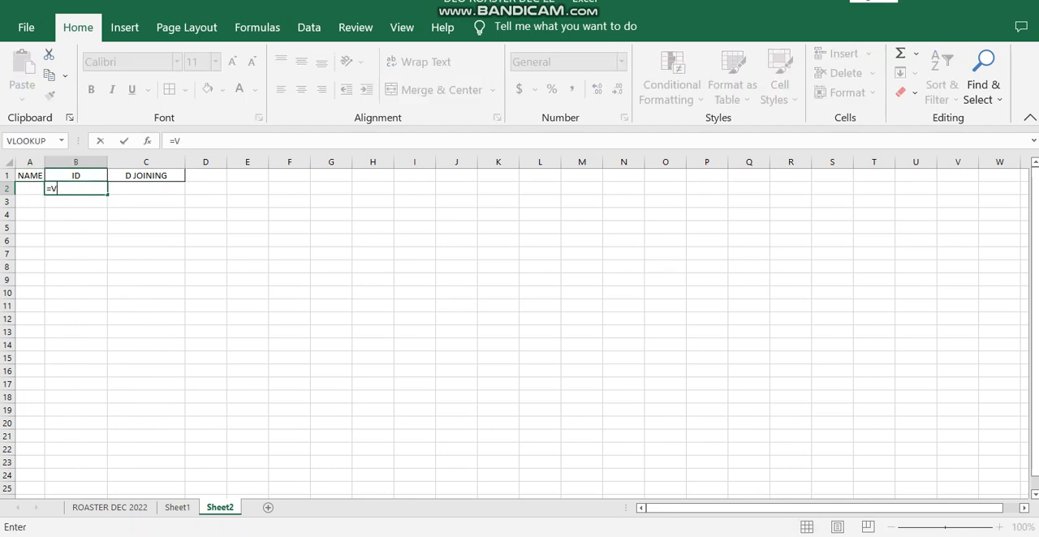
pyautogui.write('LOOKUP(')
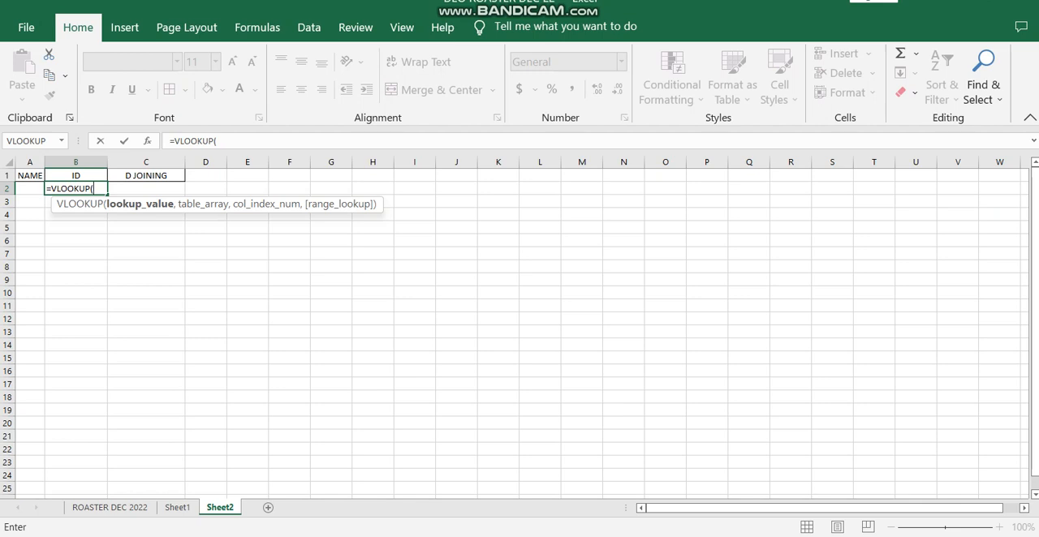
pyautogui.press('Left')
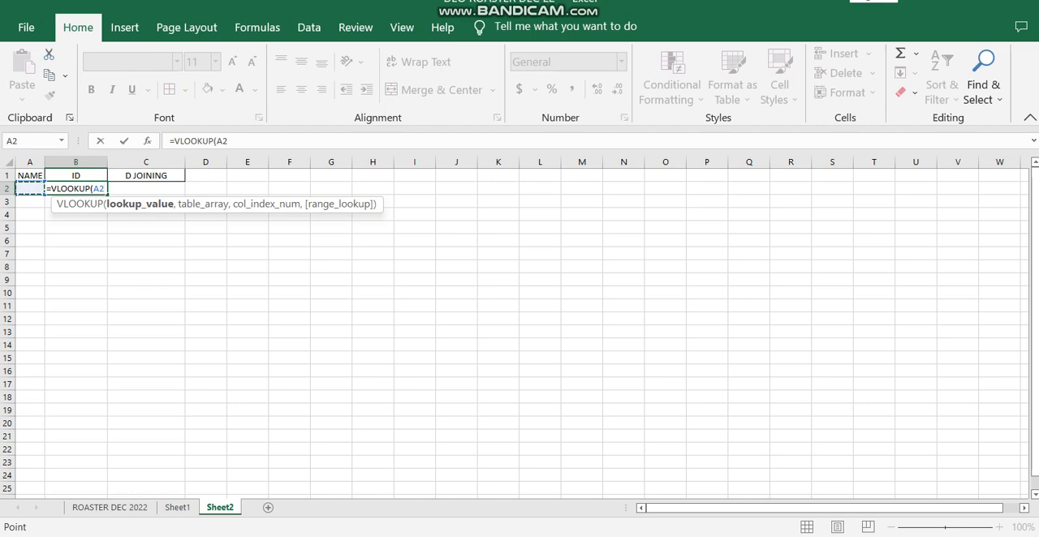
pyautogui.write(',')
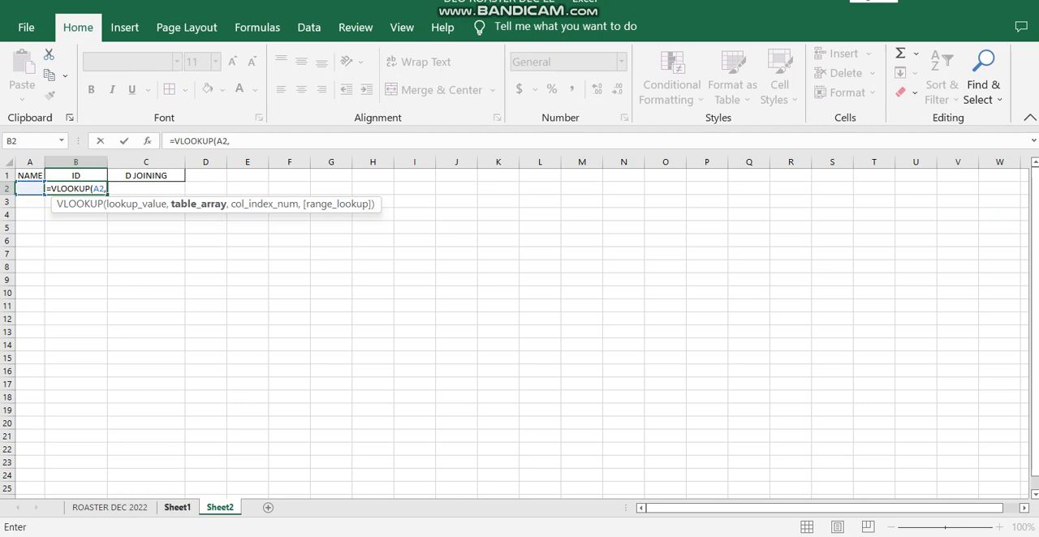
pyautogui.click(177, 508)
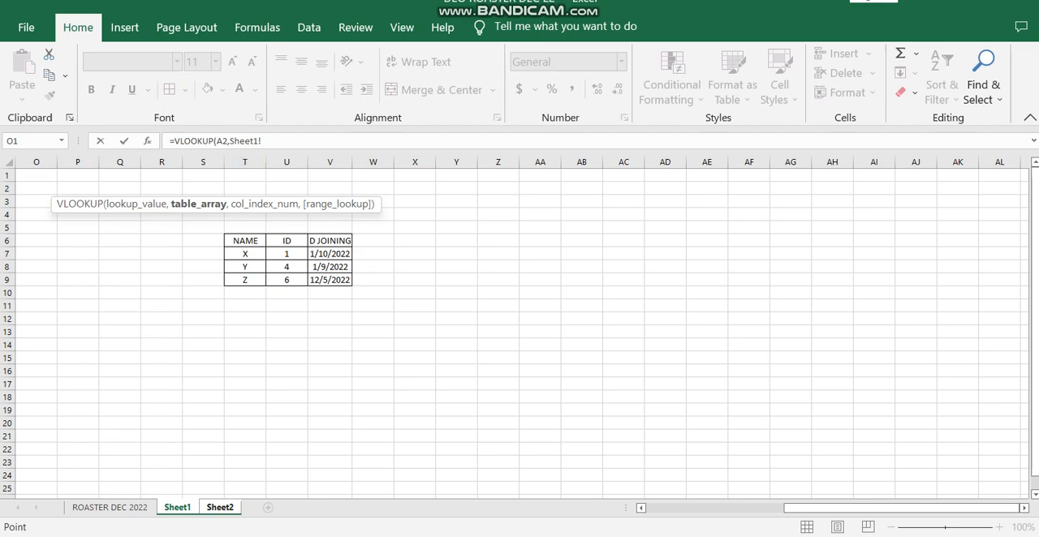
pyautogui.moveTo(245, 162); pyautogui.dragTo(292, 162)
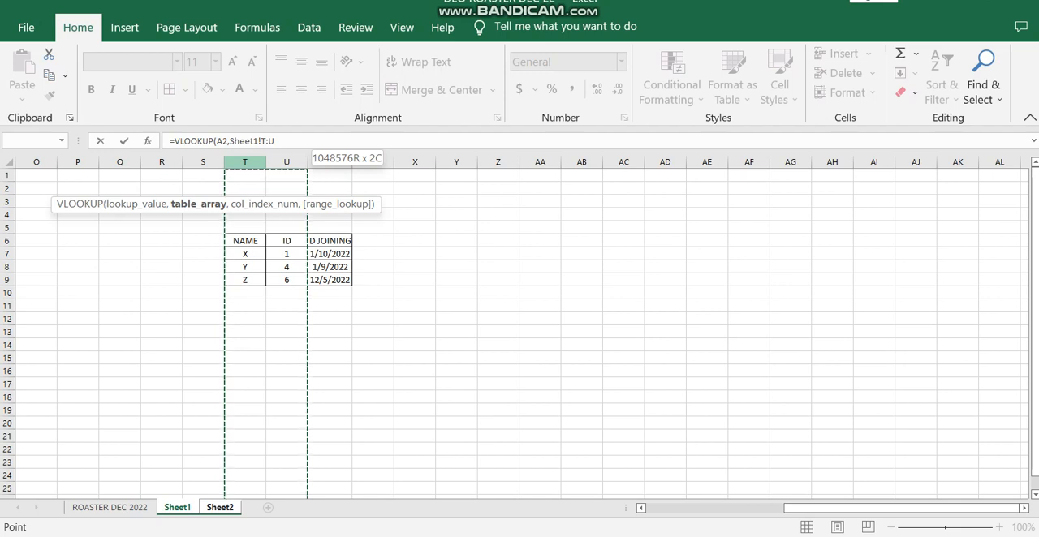
pyautogui.moveTo(286, 162); pyautogui.dragTo(331, 163)
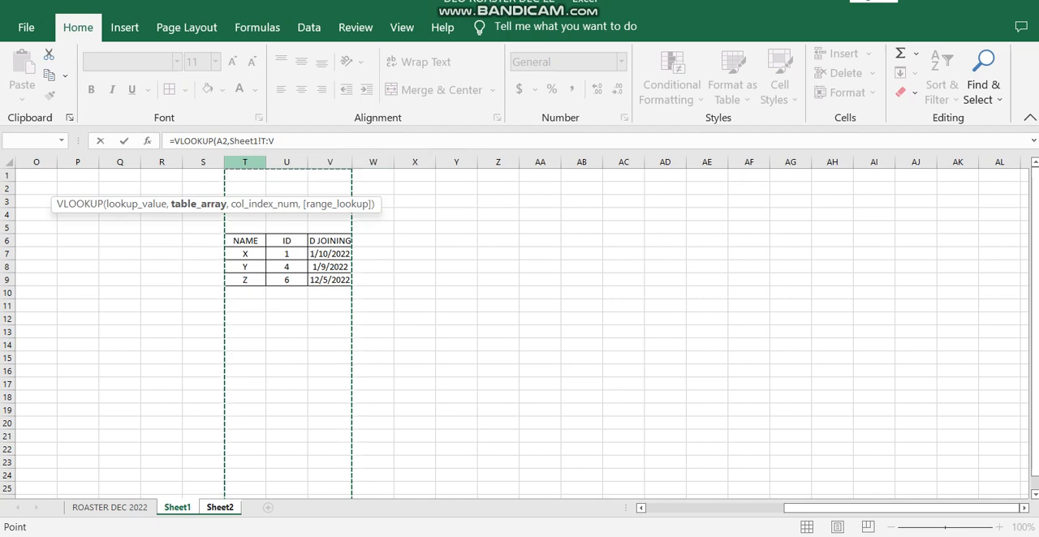
# Step: Complete the ID lookup in B2 with column index 2 and range lookup 0
pyautogui.write(',2')
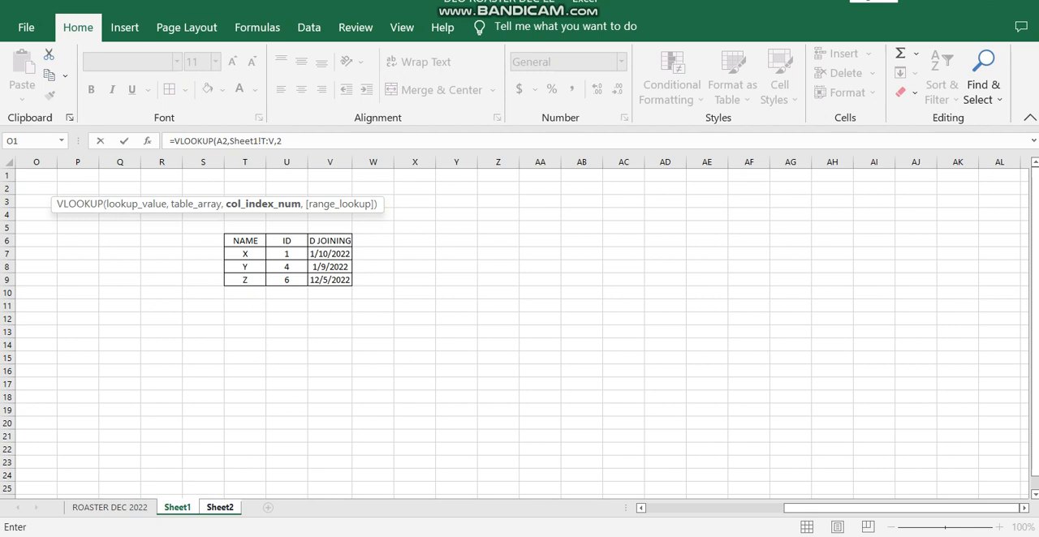
pyautogui.write(',')
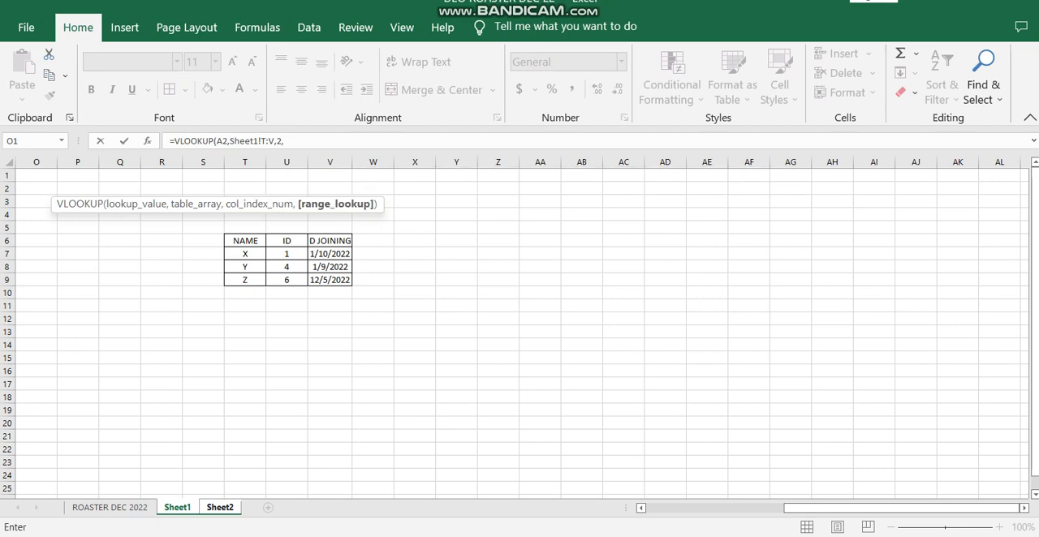
pyautogui.write('0)')
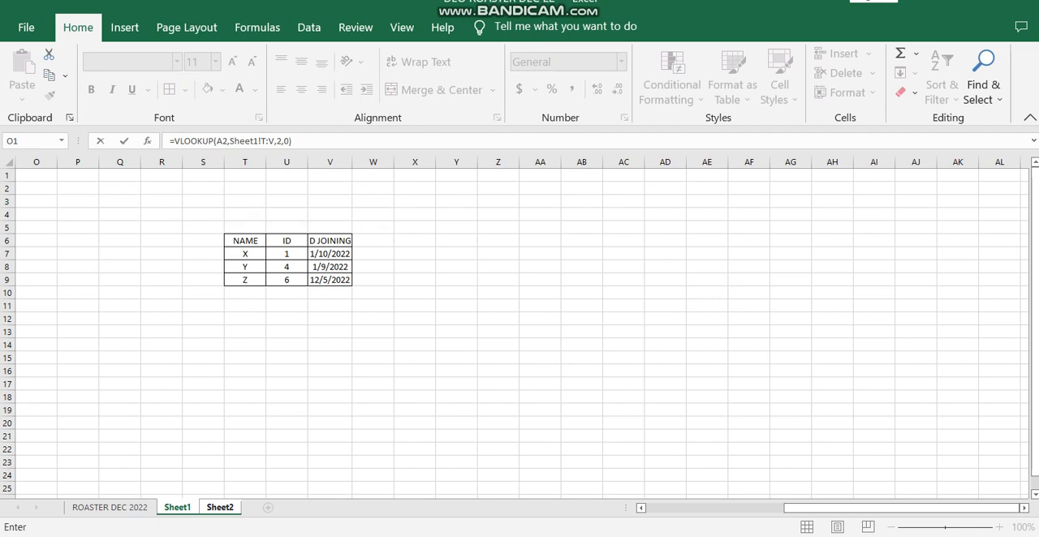
pyautogui.press('Return')
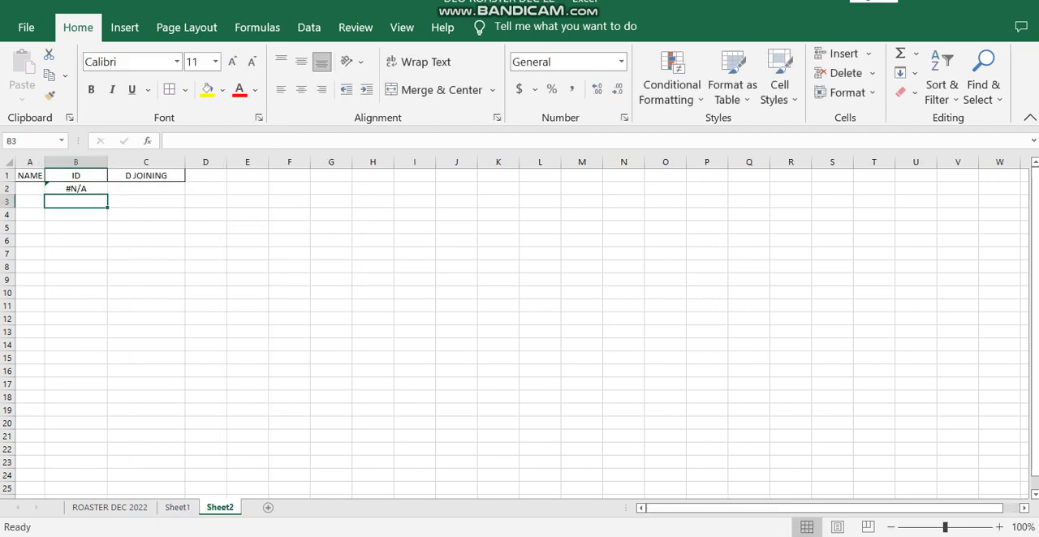
pyautogui.click(76, 189)
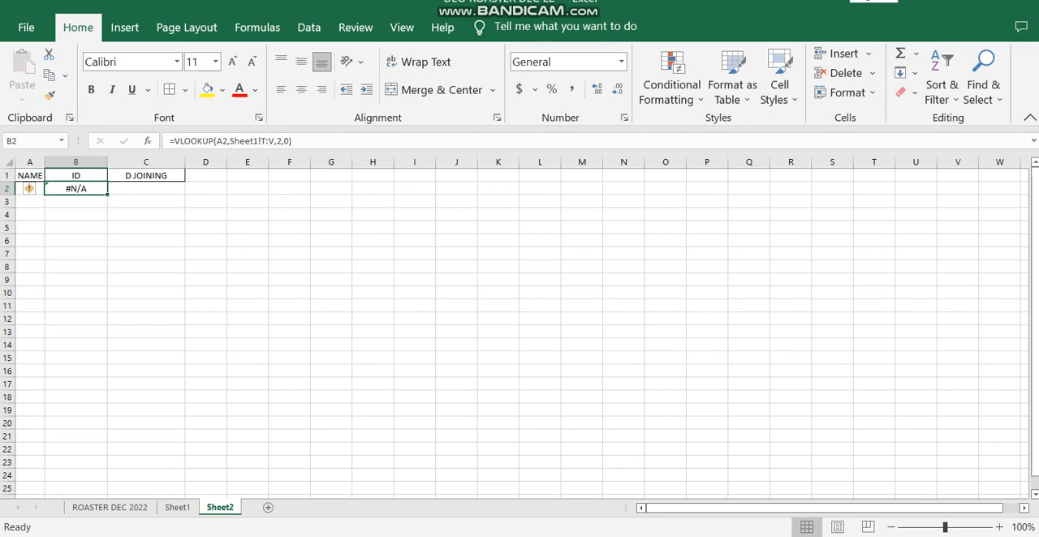
# Step: Start a VLOOKUP formula in C2 that looks up A2 in Sheet1 columns T:V
pyautogui.click(146, 188)
pyautogui.write('=')
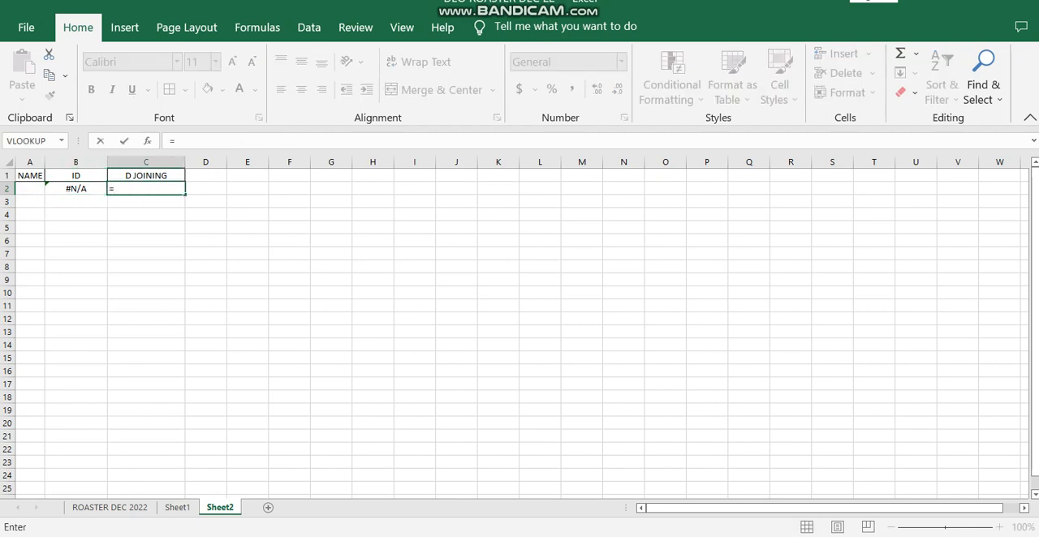
pyautogui.write('VLOOKUP')
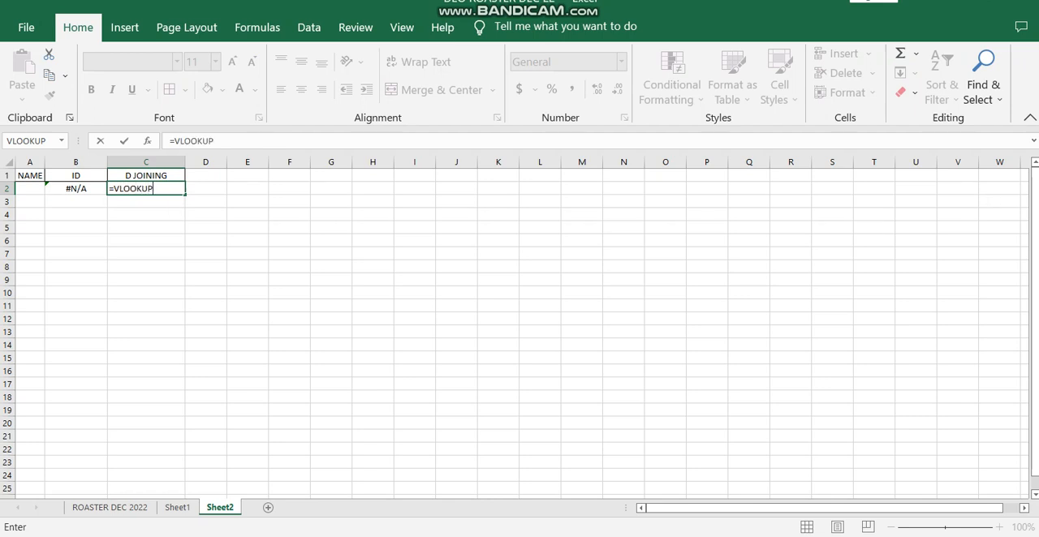
pyautogui.write('(')
pyautogui.press('Left')
pyautogui.press('Left')
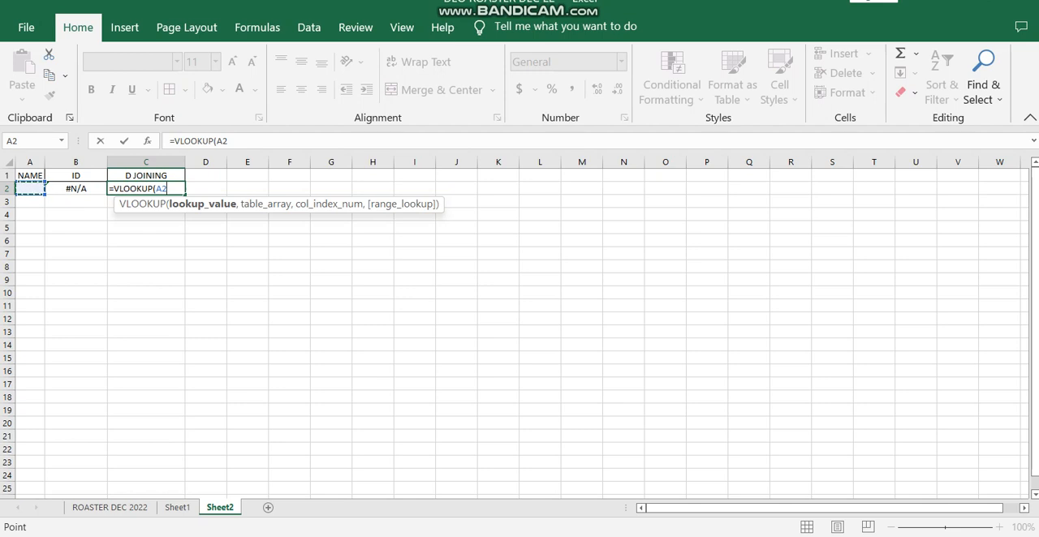
pyautogui.write(',')
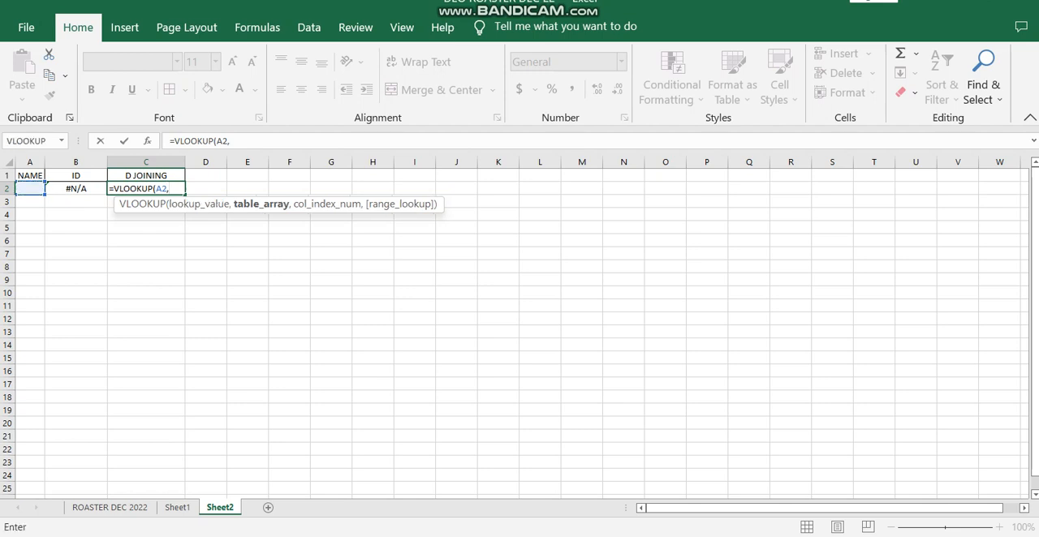
pyautogui.hotkey('ctrl', 'pageup')
pyautogui.moveTo(244, 161); pyautogui.dragTo(333, 161)
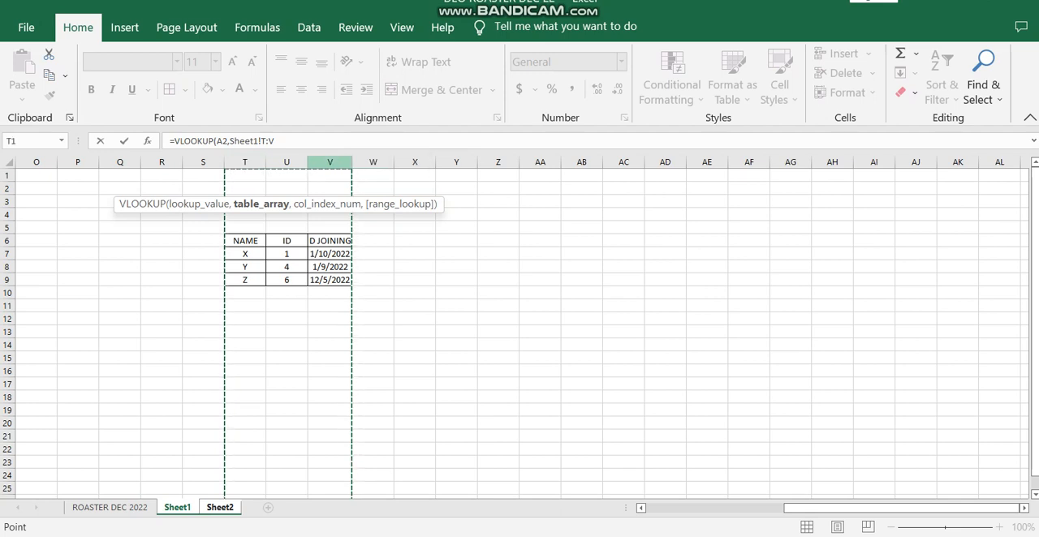
# Step: Complete the joining date lookup in C2 with column index 3 and range lookup 0
pyautogui.write(',3')
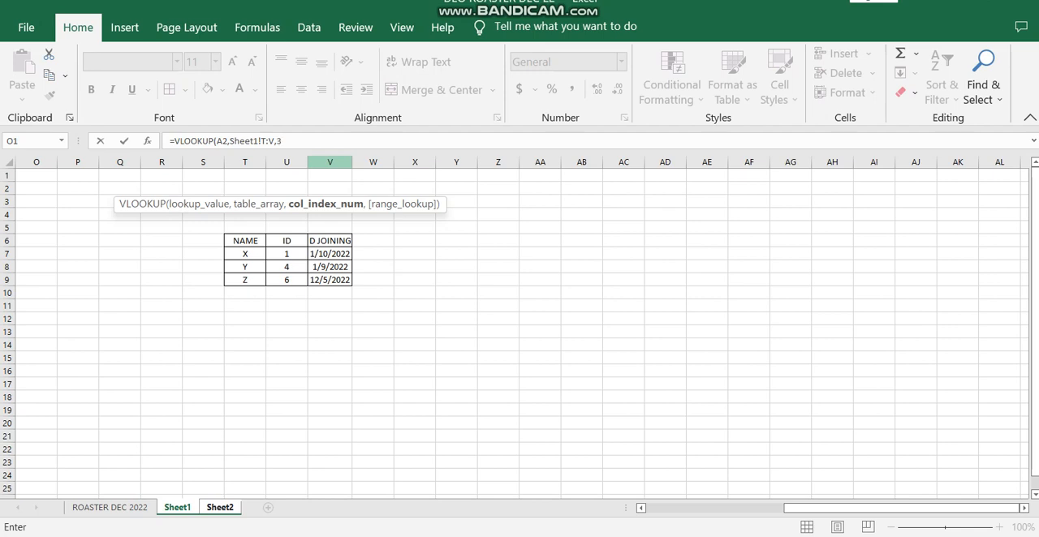
pyautogui.write(',0')
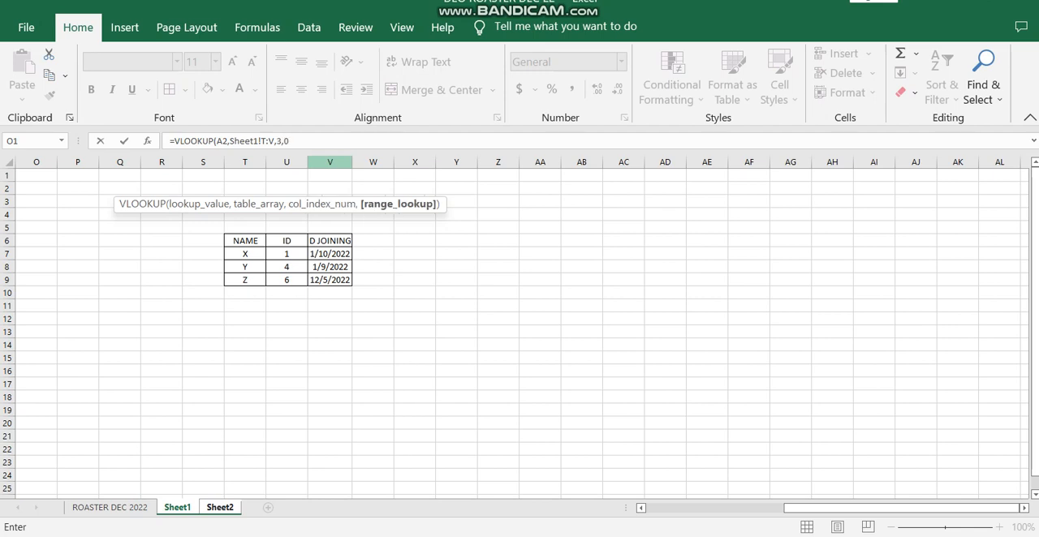
pyautogui.write(')')
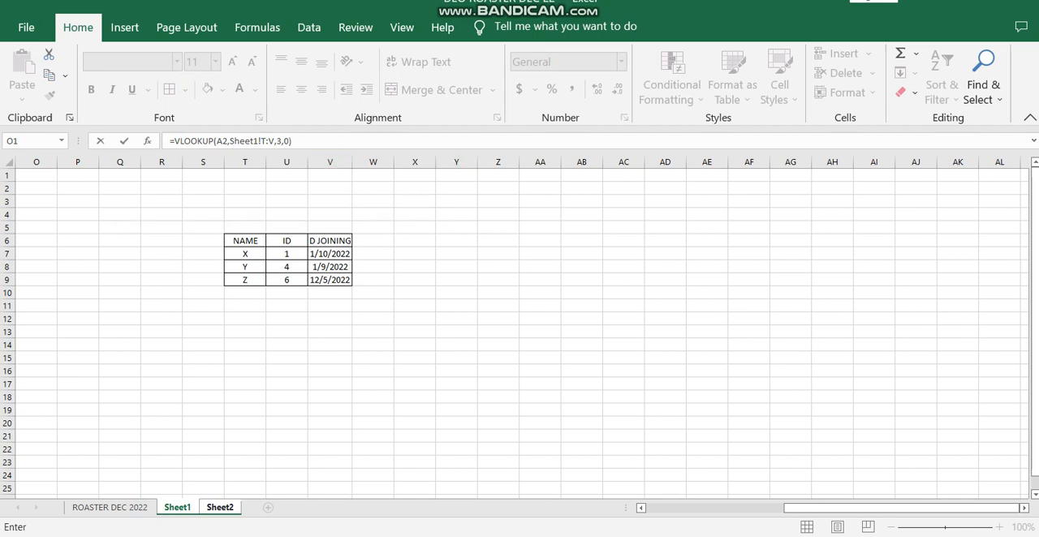
pyautogui.press('Return')
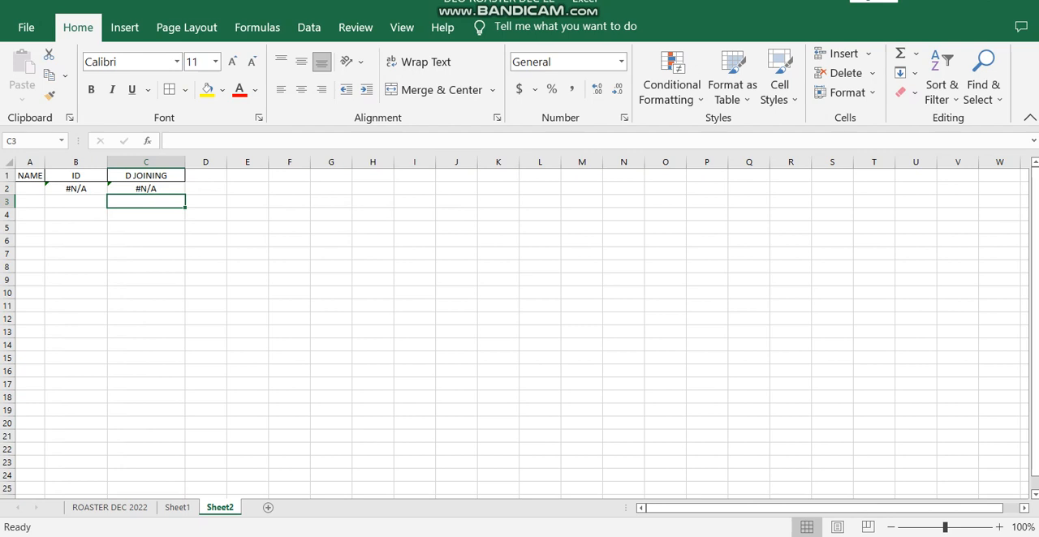
# Step: Fill the formulas in B2:C2 down to row 13 and widen the NAME column
pyautogui.click(76, 188)
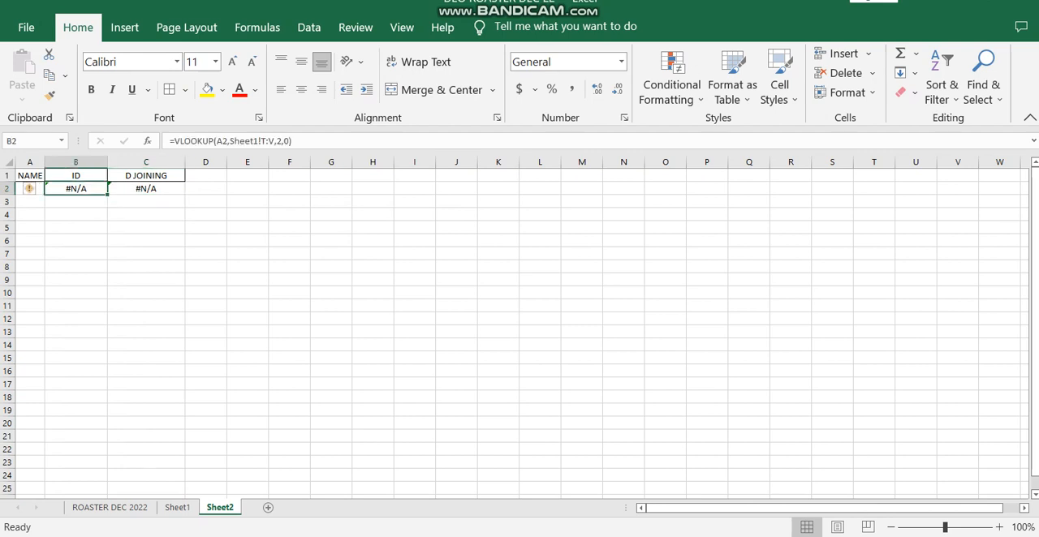
pyautogui.moveTo(75, 188); pyautogui.dragTo(185, 338)
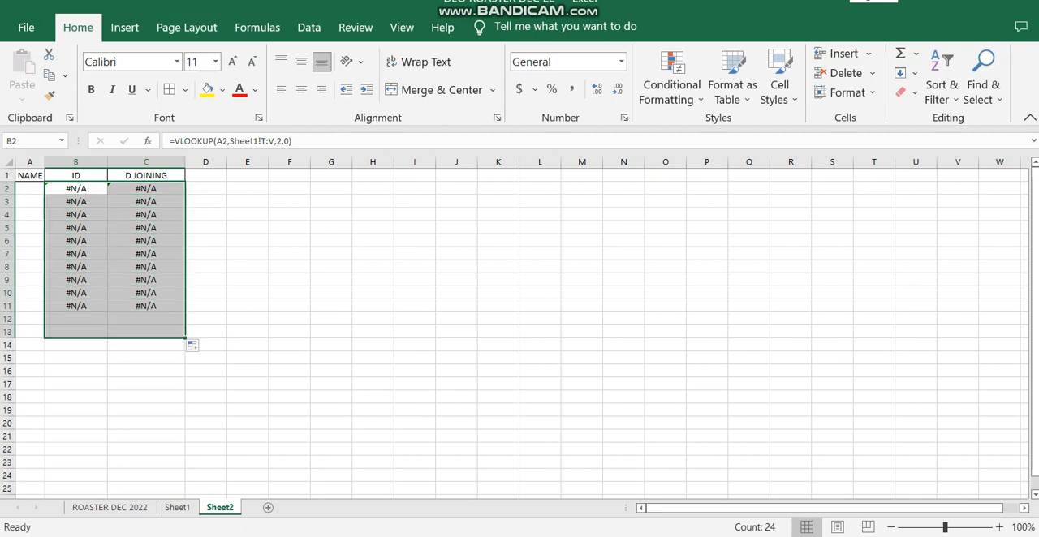
pyautogui.moveTo(45, 161); pyautogui.dragTo(101, 161)
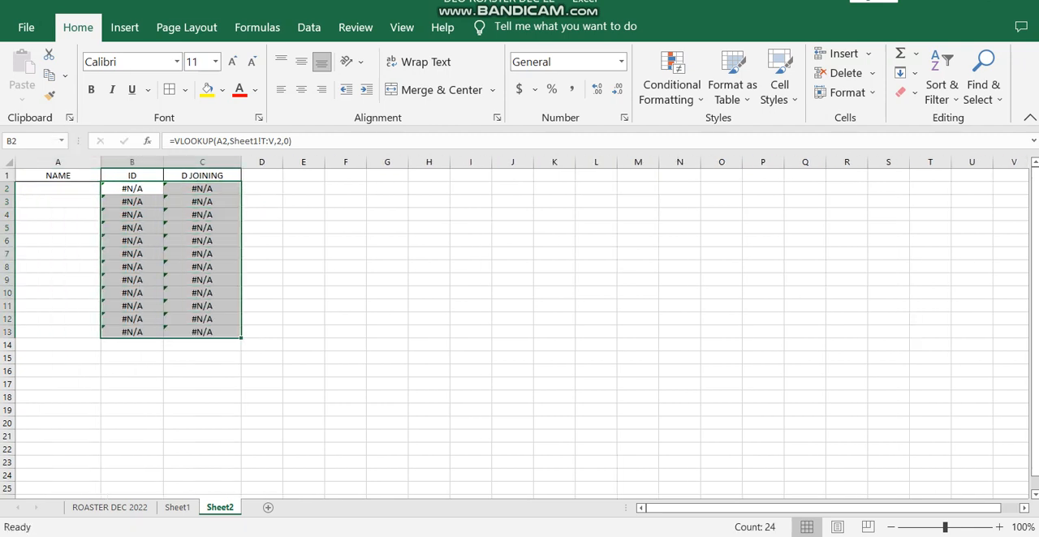
# Step: Examine the source columns T:V on Sheet1 alongside the lookup table on Sheet2
pyautogui.click(57, 201)
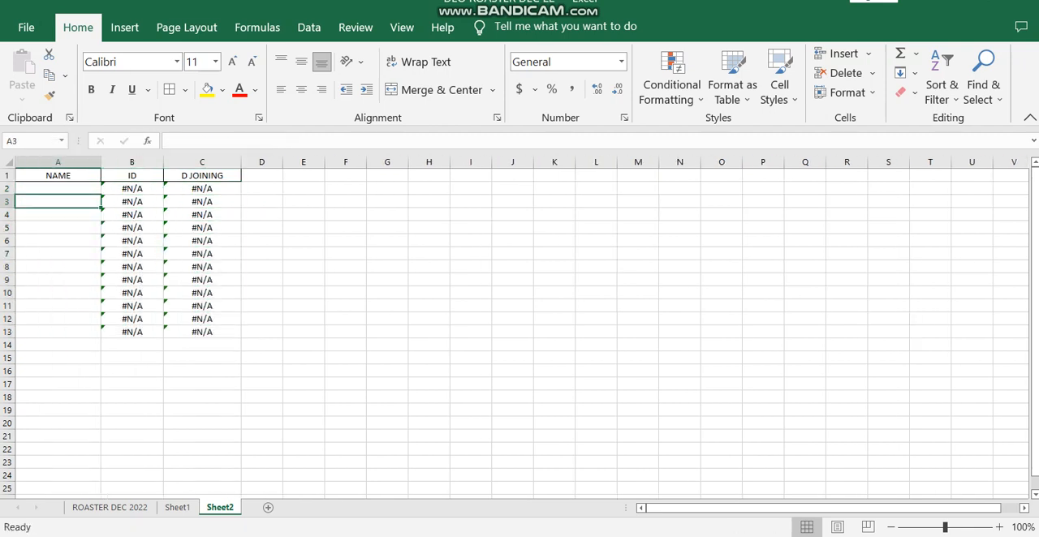
pyautogui.click(57, 188)
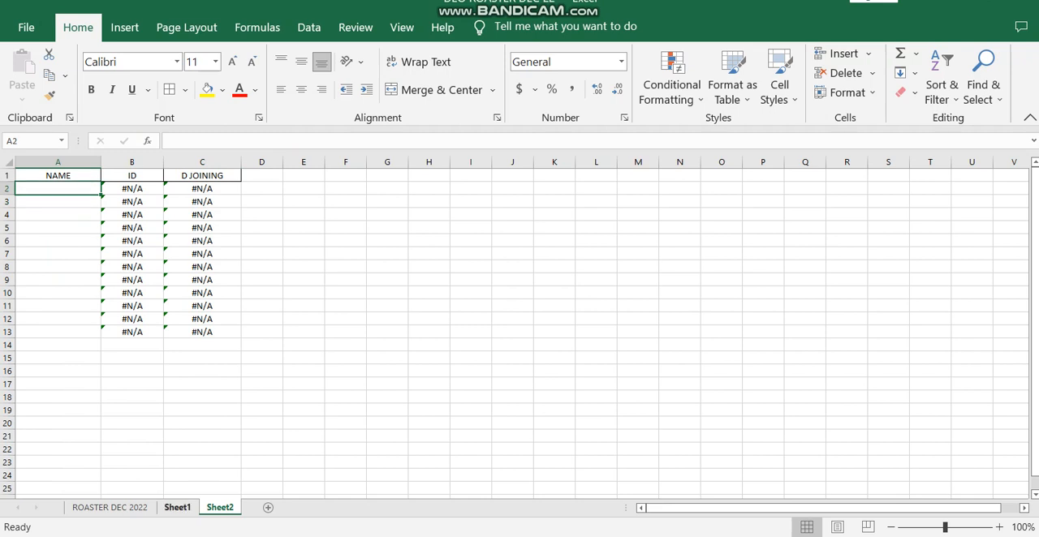
pyautogui.click(176, 507)
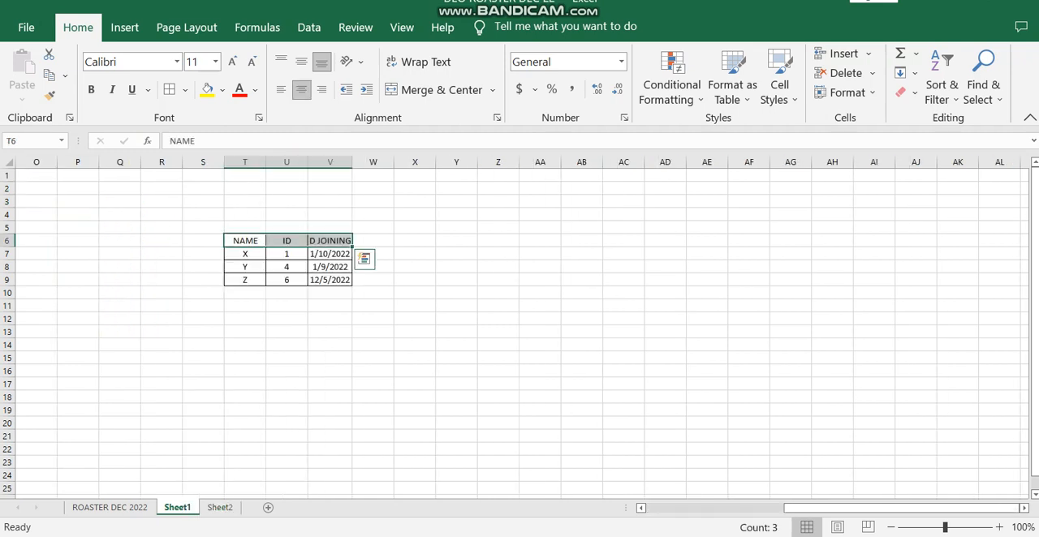
pyautogui.moveTo(244, 161); pyautogui.dragTo(350, 161)
pyautogui.click(220, 507)
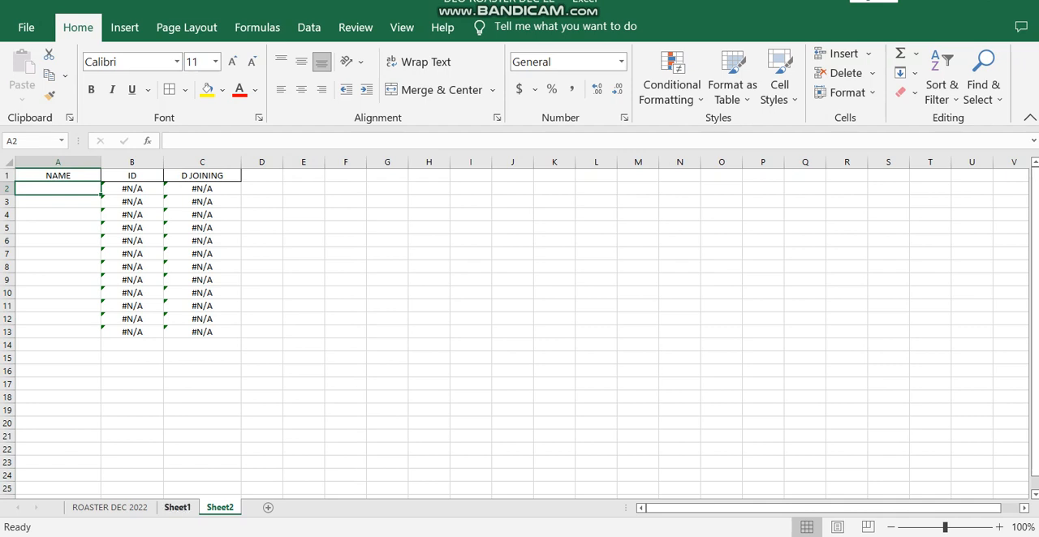
pyautogui.click(177, 507)
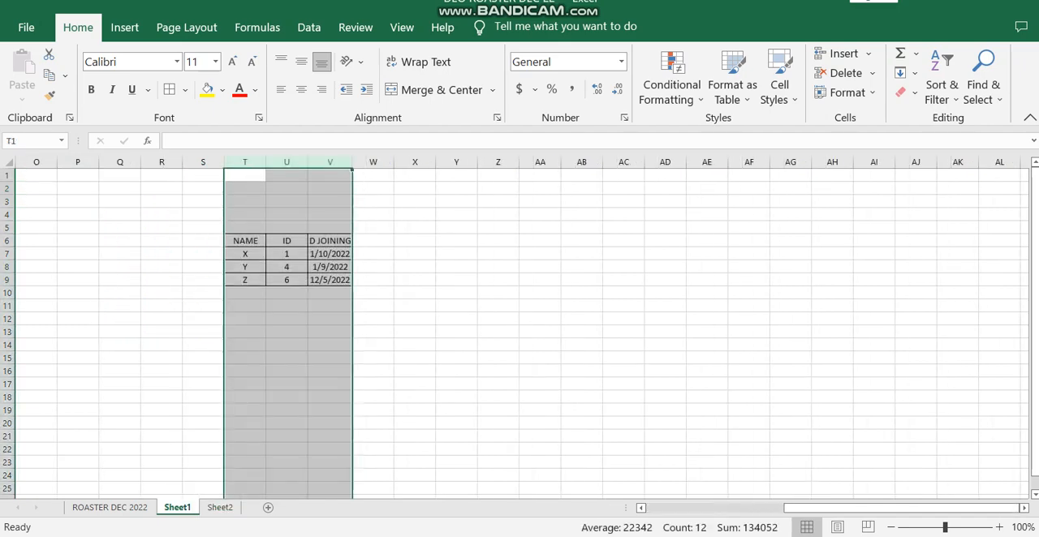
pyautogui.click(219, 507)
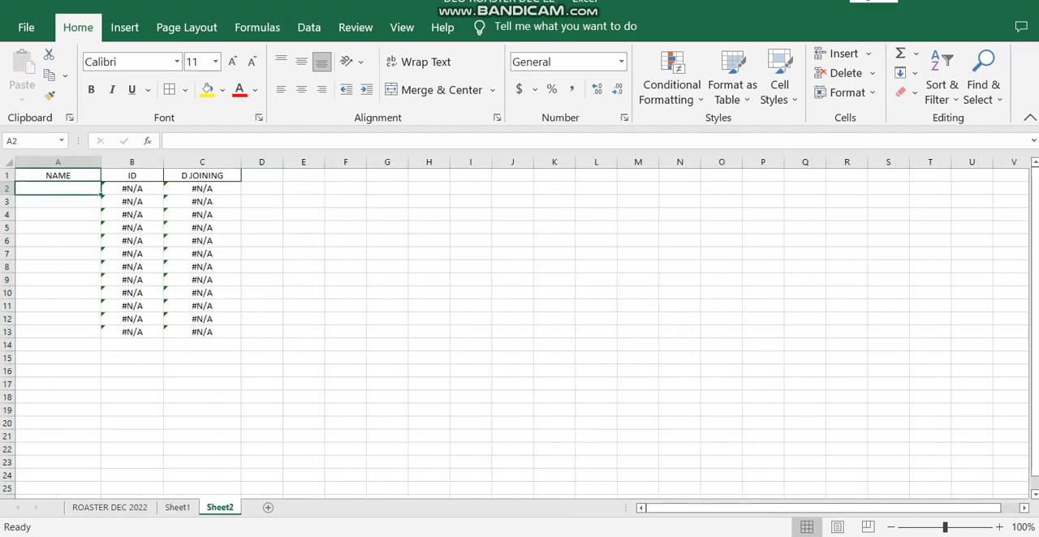
# Step: Enter Y as the name in A4 to test the lookup formulas
pyautogui.click(57, 215)
pyautogui.write('Y')
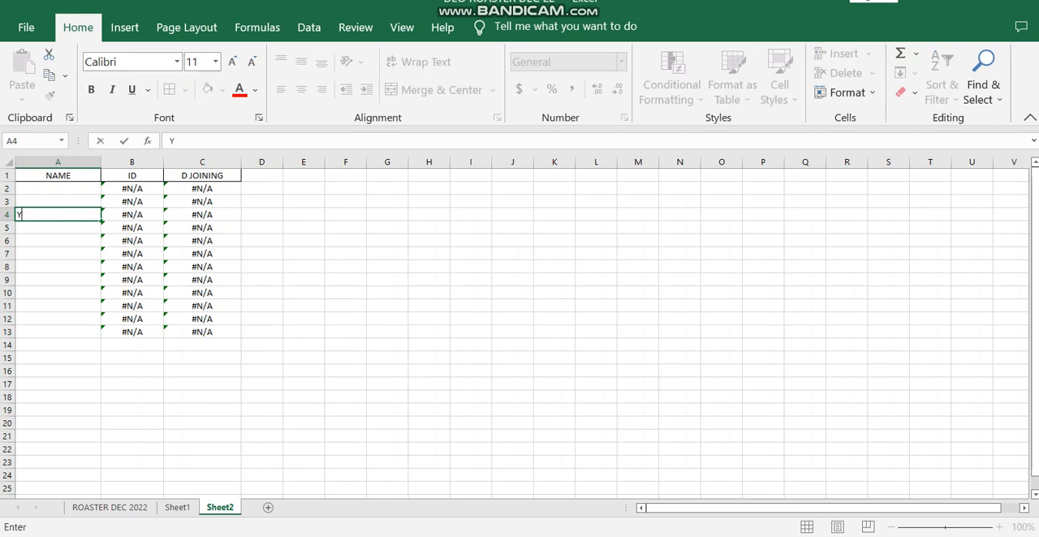
pyautogui.press('Return')
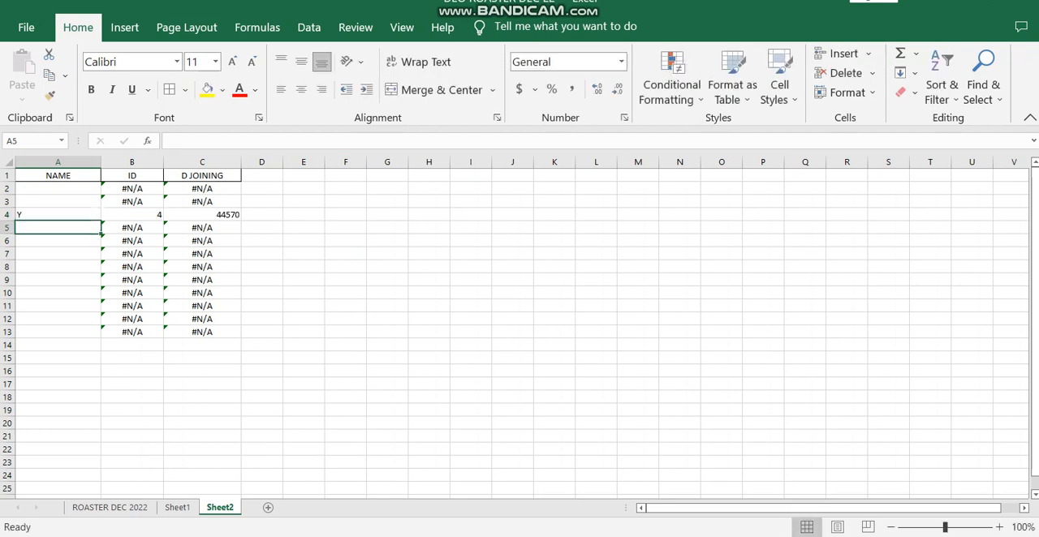
# Step: Format the joining date in C4 as a date with the 14-Mar-12 type
pyautogui.click(202, 215)
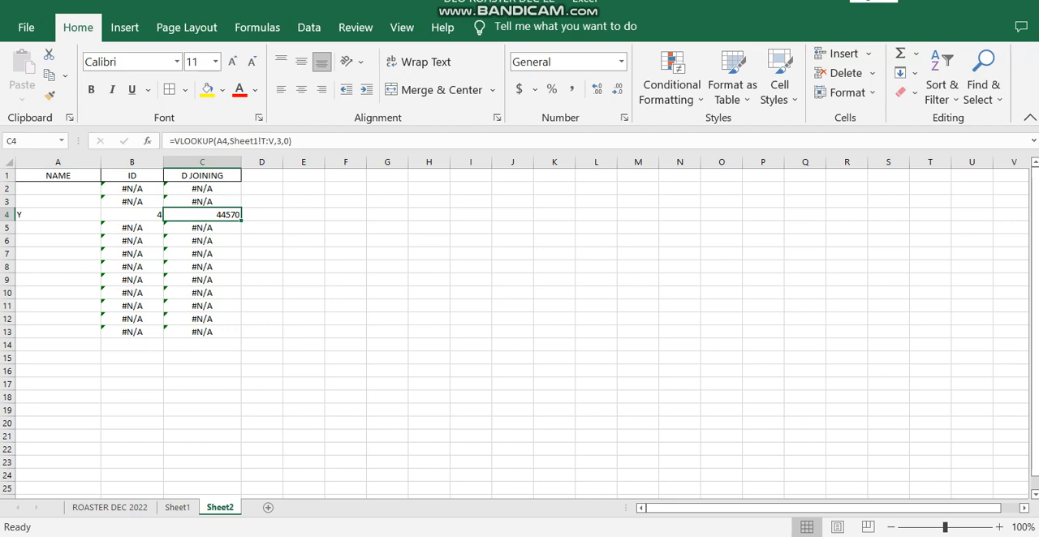
pyautogui.rightClick(223, 215)
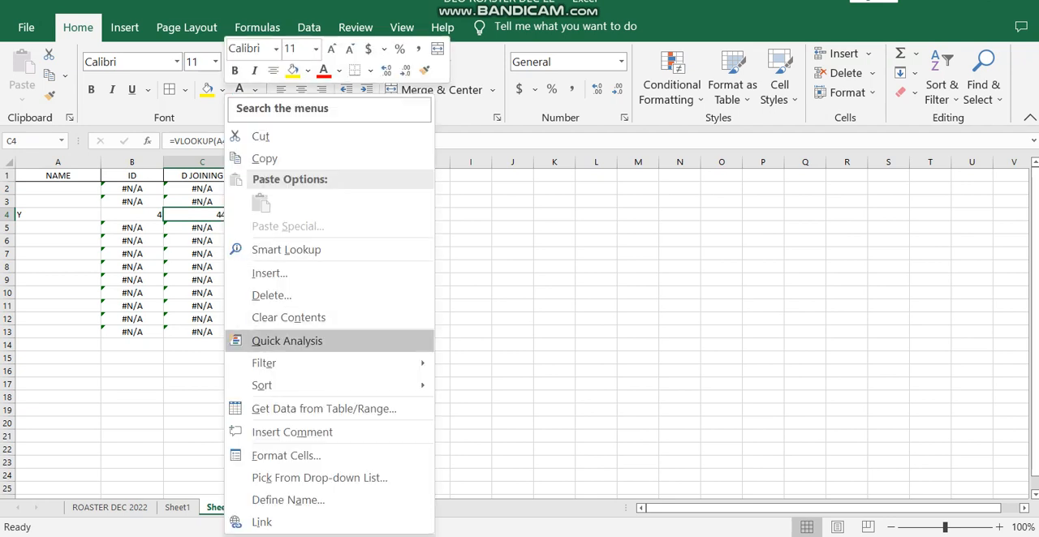
pyautogui.click(285, 456)
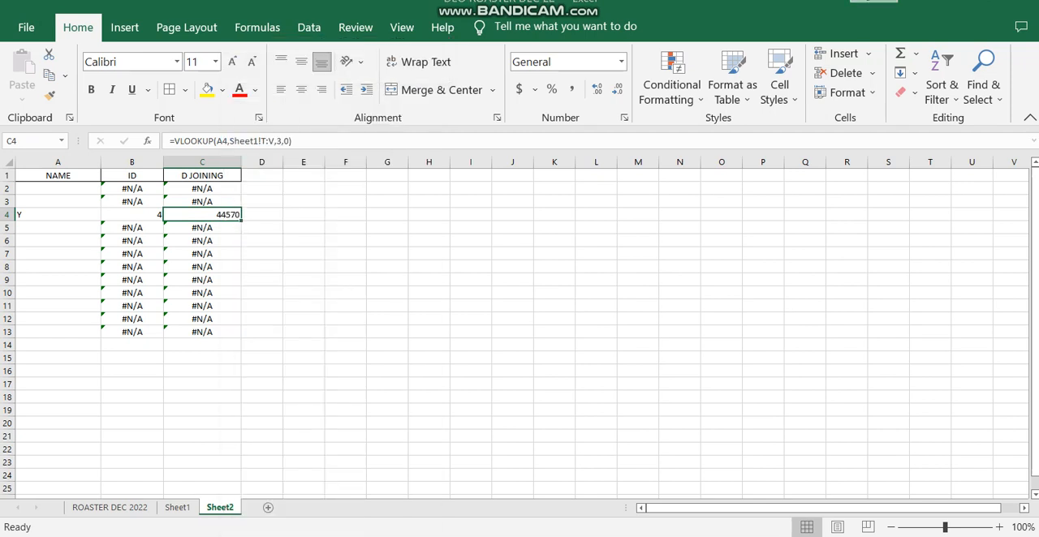
pyautogui.click(162, 311)
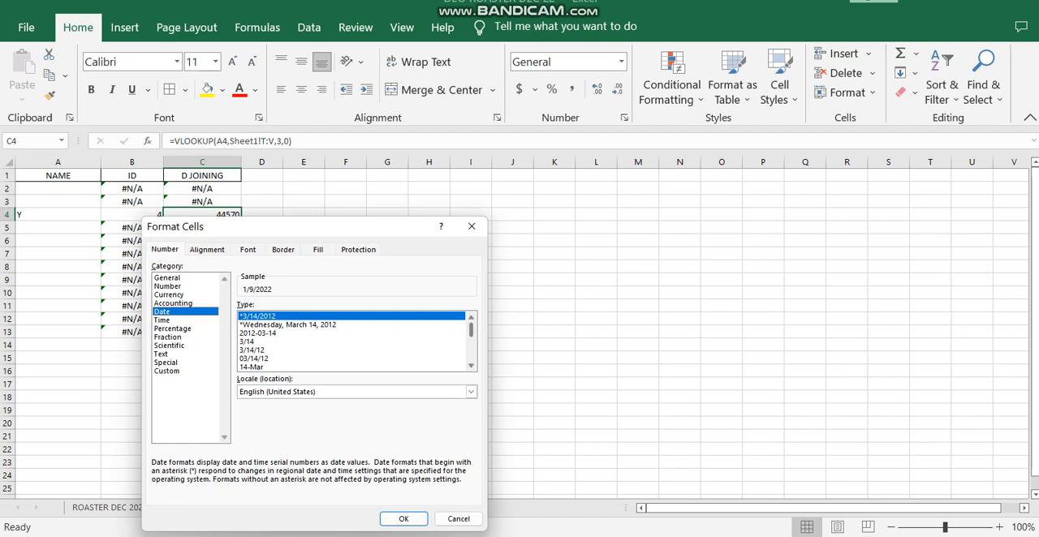
pyautogui.scroll(-1, 353, 340)
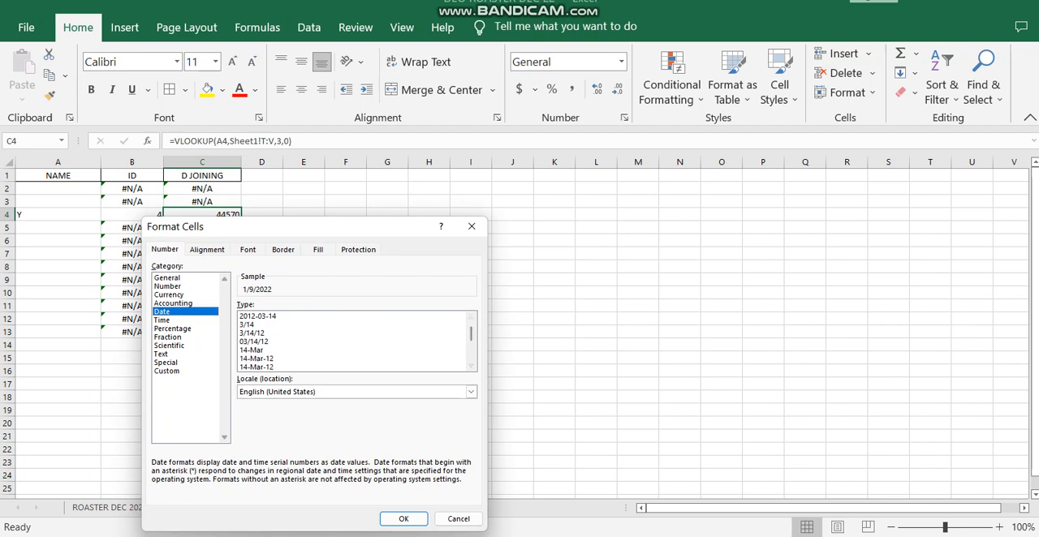
pyautogui.click(268, 359)
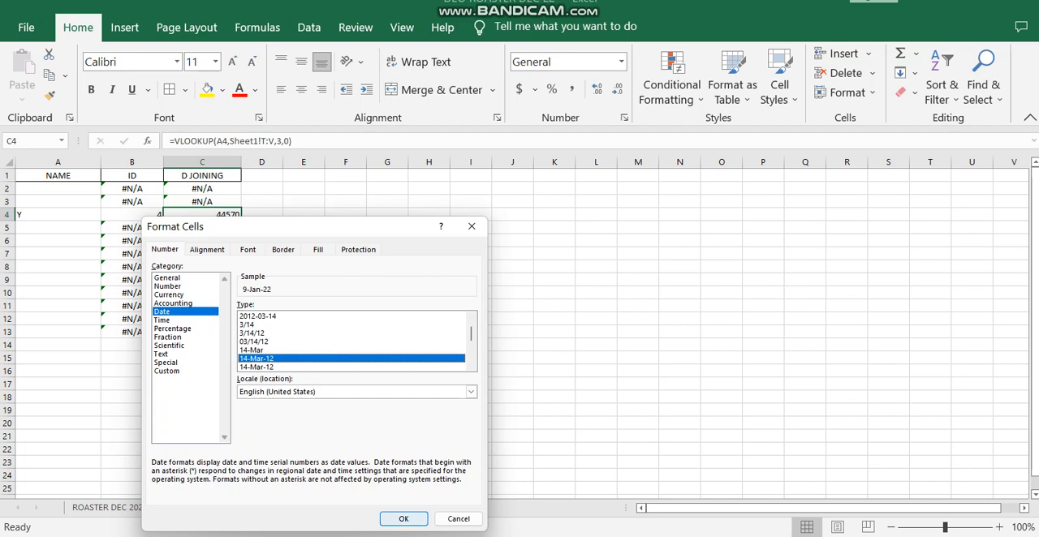
pyautogui.click(403, 518)
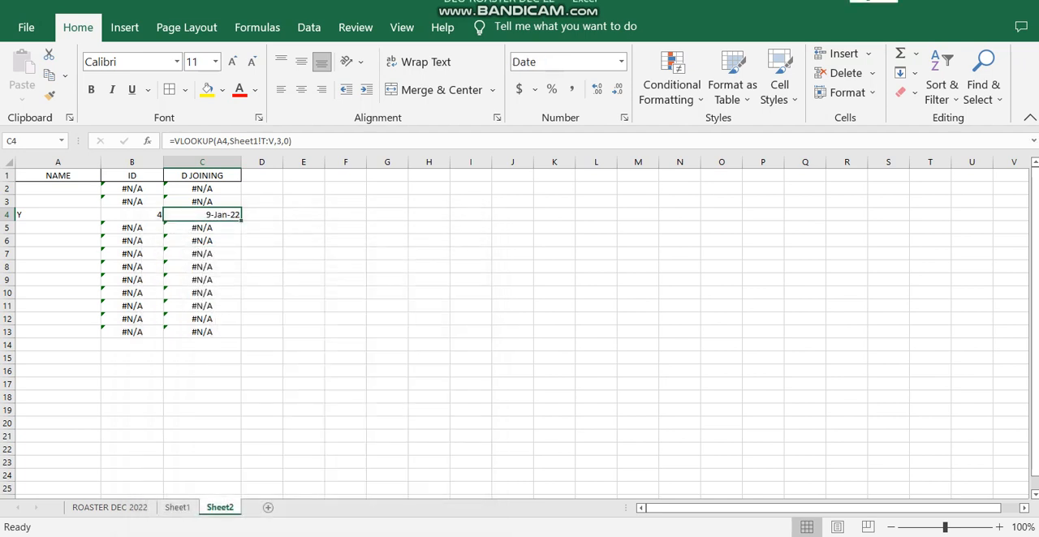
# Step: Enter X in A7 and Y in A8 as names to test the lookup formulas
pyautogui.click(58, 254)
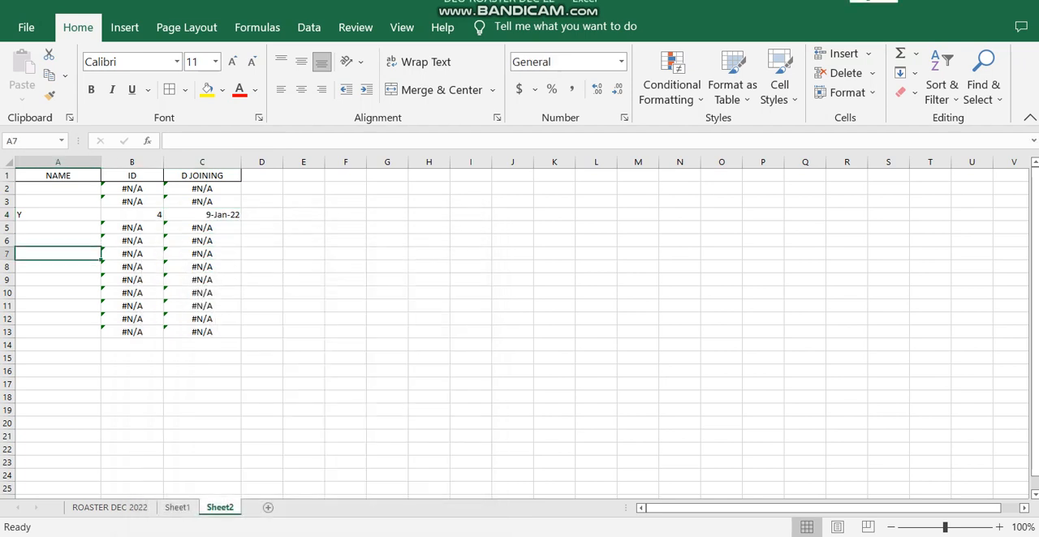
pyautogui.write('X')
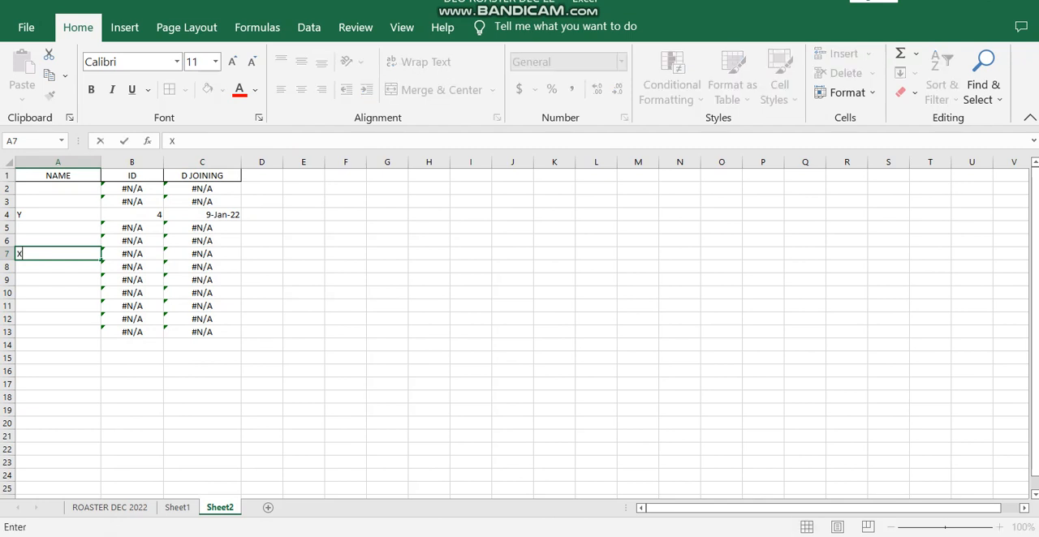
pyautogui.press('Return')
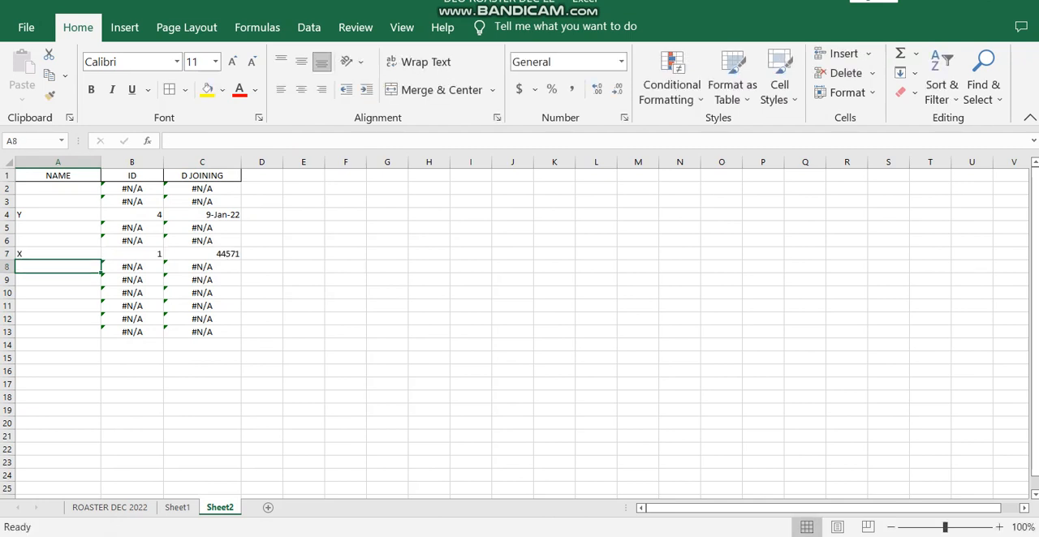
pyautogui.write('Y')
pyautogui.press('Return')
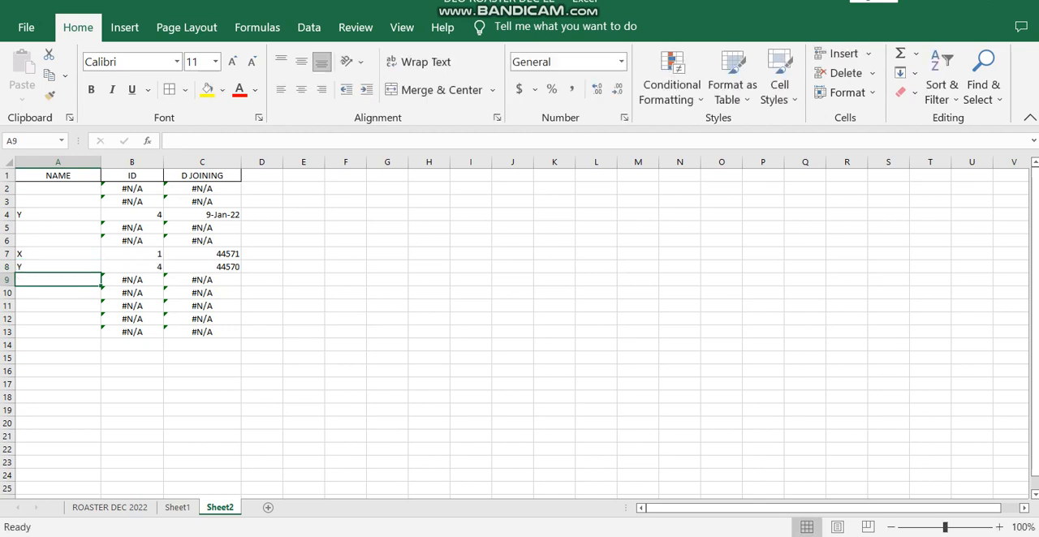
# Step: Format the entire D JOINING column C as dates with the 14-Mar-12 type
pyautogui.click(202, 254)
pyautogui.click(202, 163)
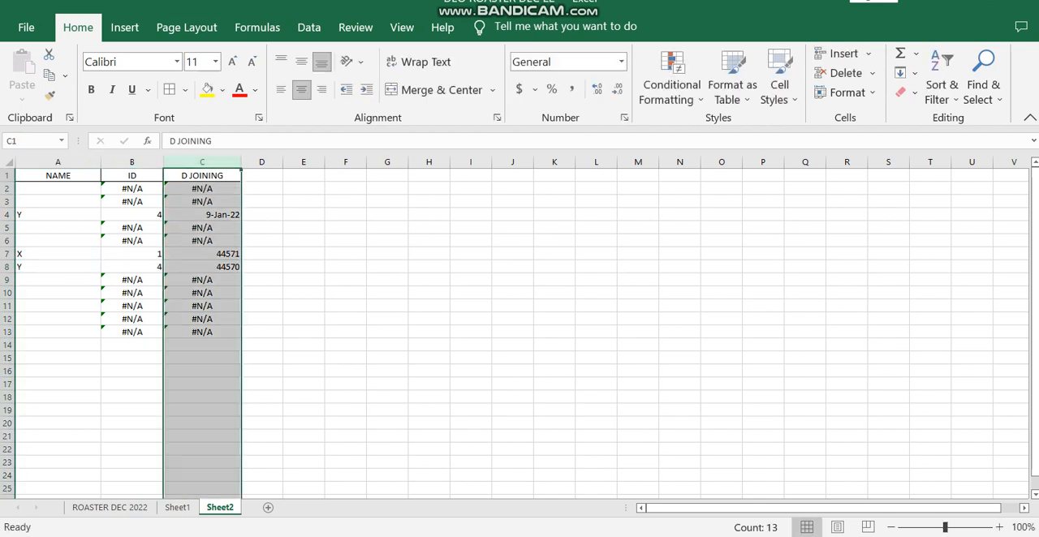
pyautogui.rightClick(200, 221)
pyautogui.click(260, 445)
pyautogui.click(108, 312)
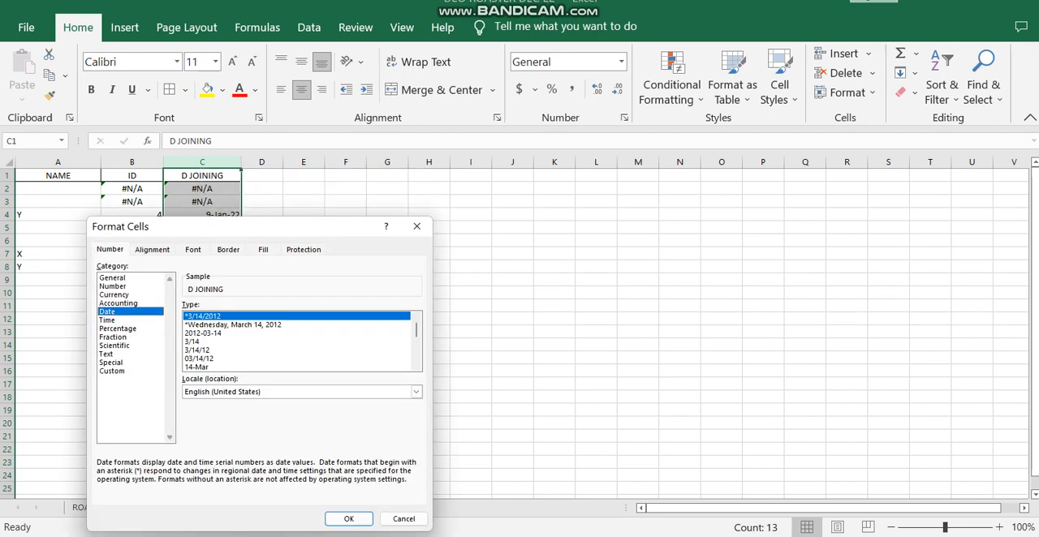
pyautogui.scroll(-2, 296, 359)
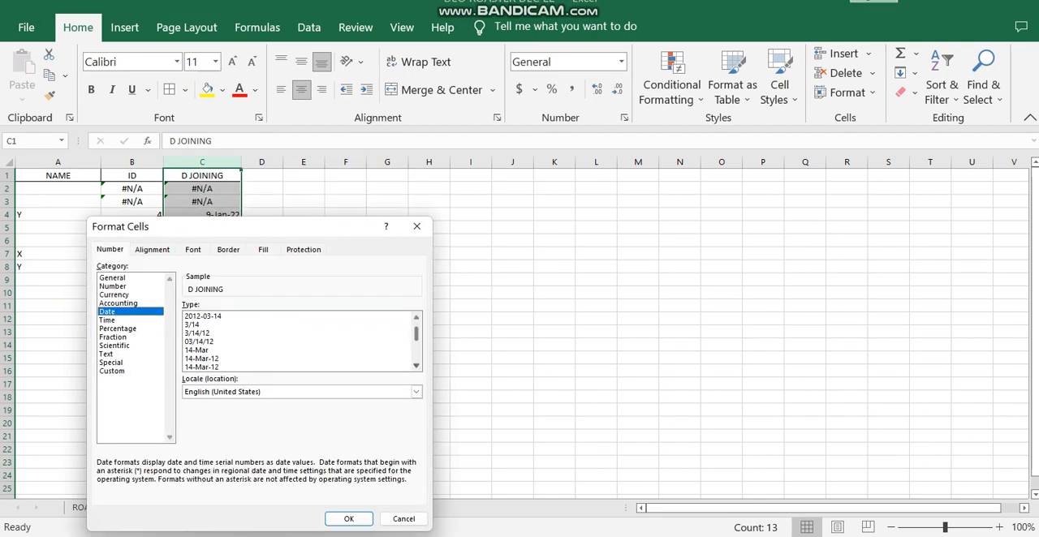
pyautogui.click(211, 359)
pyautogui.click(349, 519)
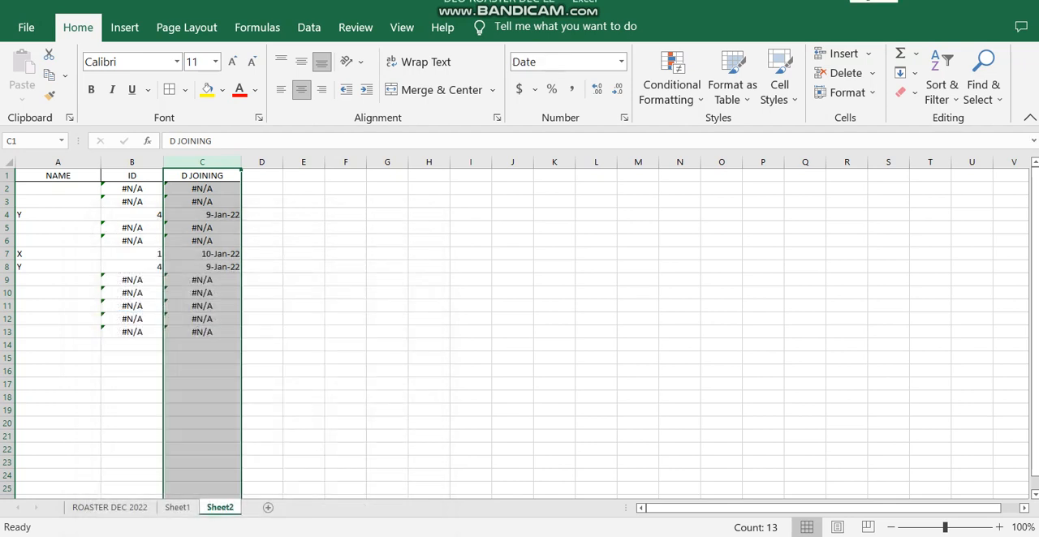
# Step: Enter R as the name in A5 and check it against the source table on Sheet1, returning to Sheet2
pyautogui.click(58, 254)
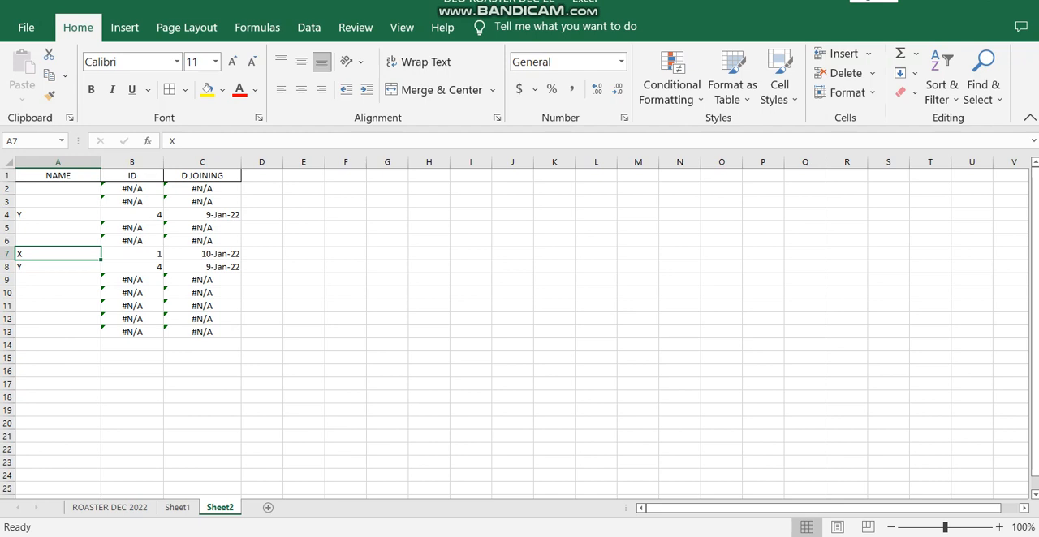
pyautogui.click(57, 228)
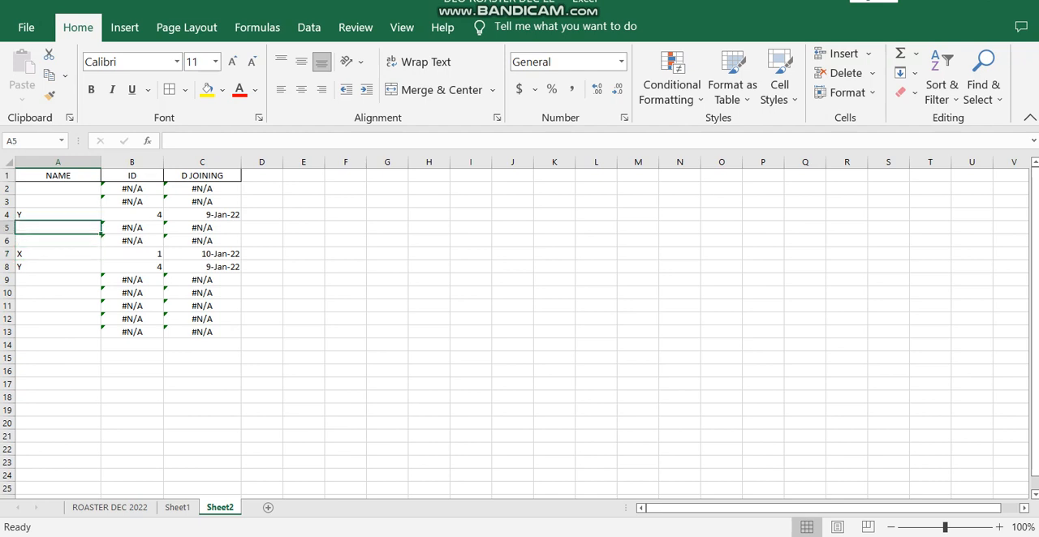
pyautogui.write('R')
pyautogui.press('Return')
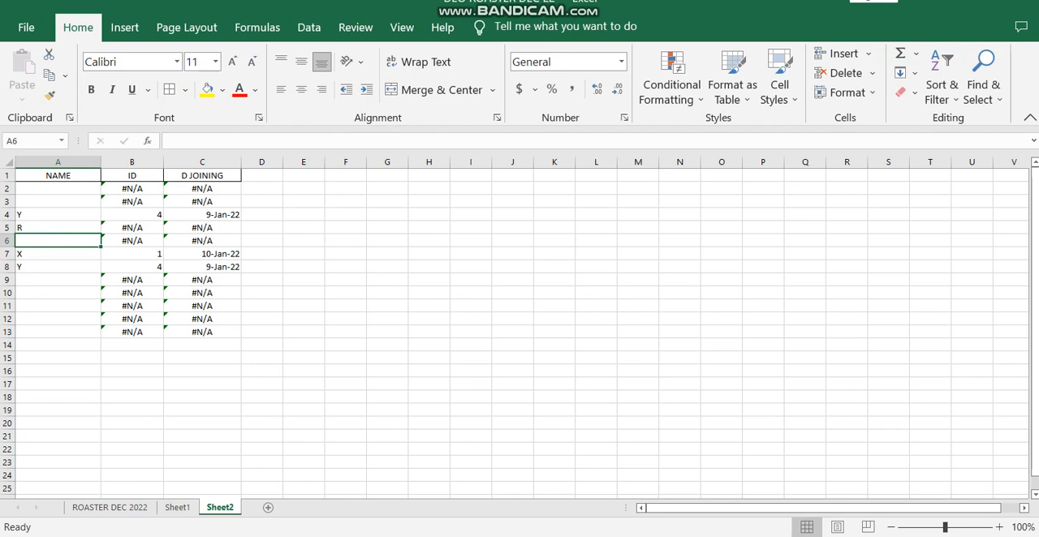
pyautogui.hotkey('ctrl', 'pageup')
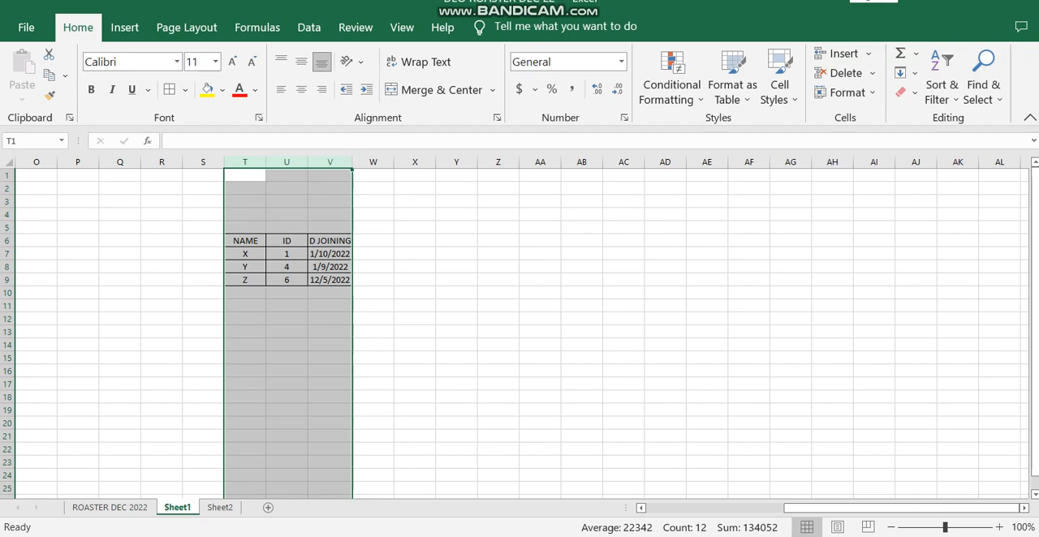
pyautogui.hotkey('ctrl', 'pagedown')
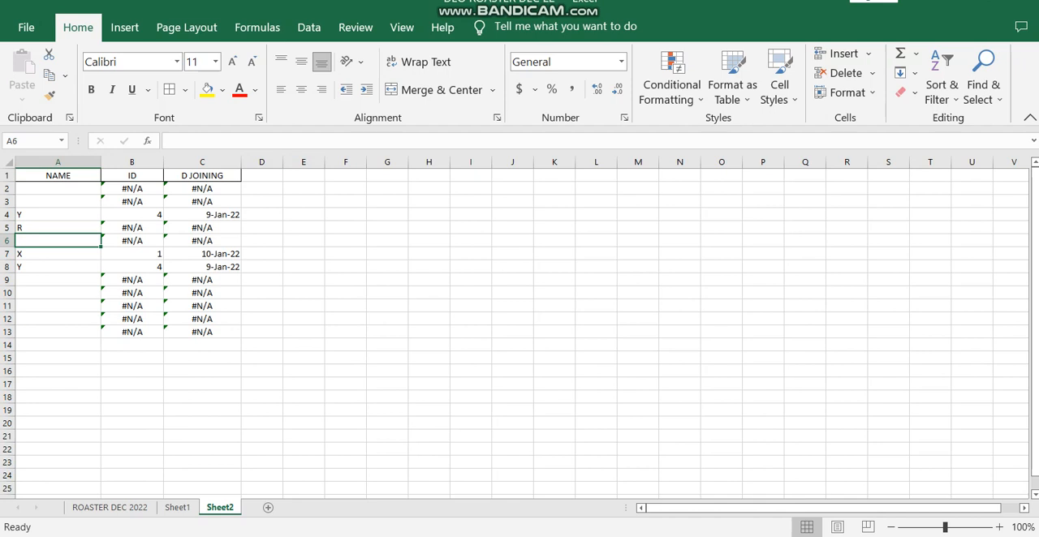